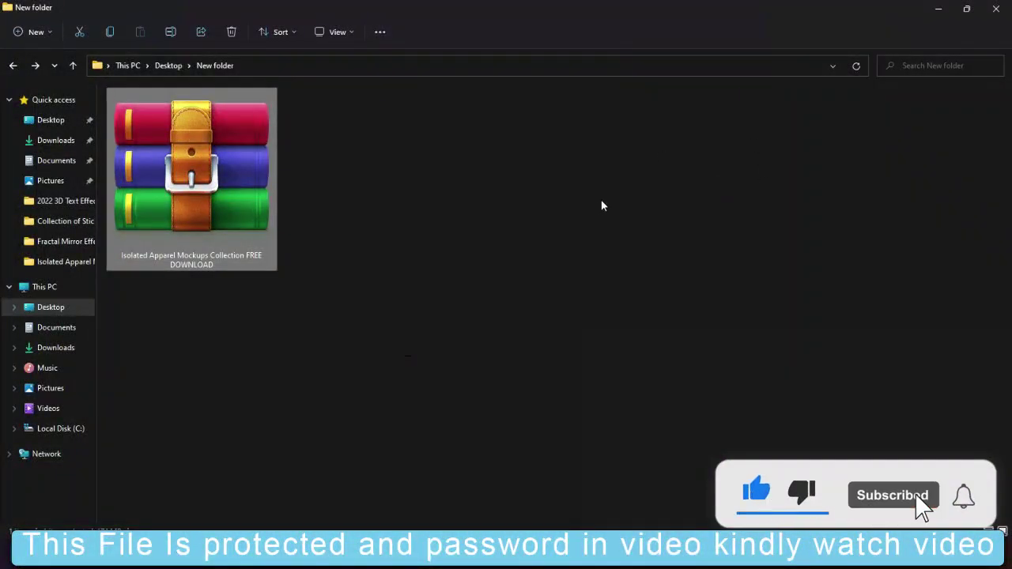
# - Extract the Isolated Apparel Mockups Collection archive into its own folder, entering the archive password
pyautogui.rightClick(243, 241)
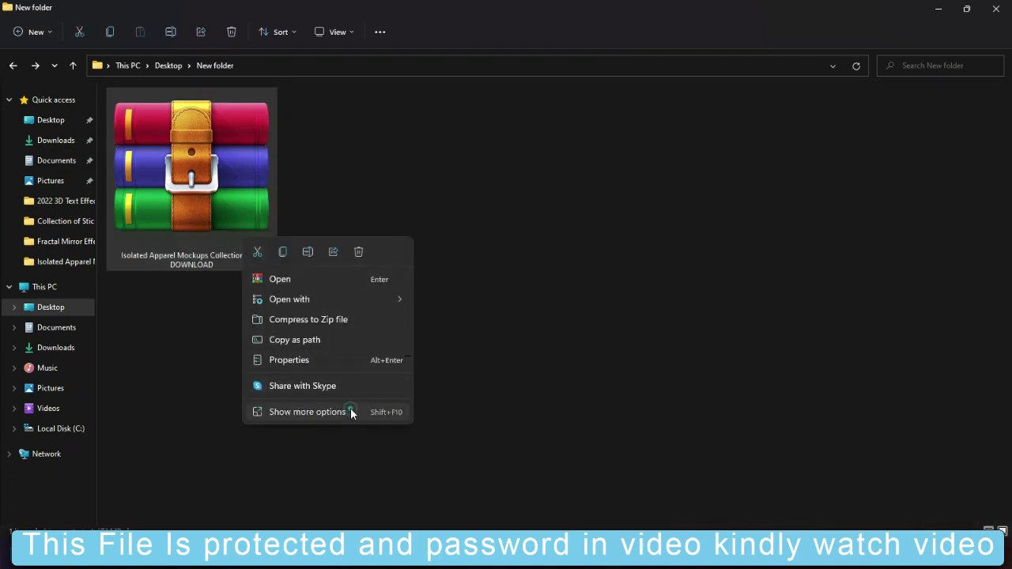
pyautogui.click(351, 410)
pyautogui.click(396, 181)
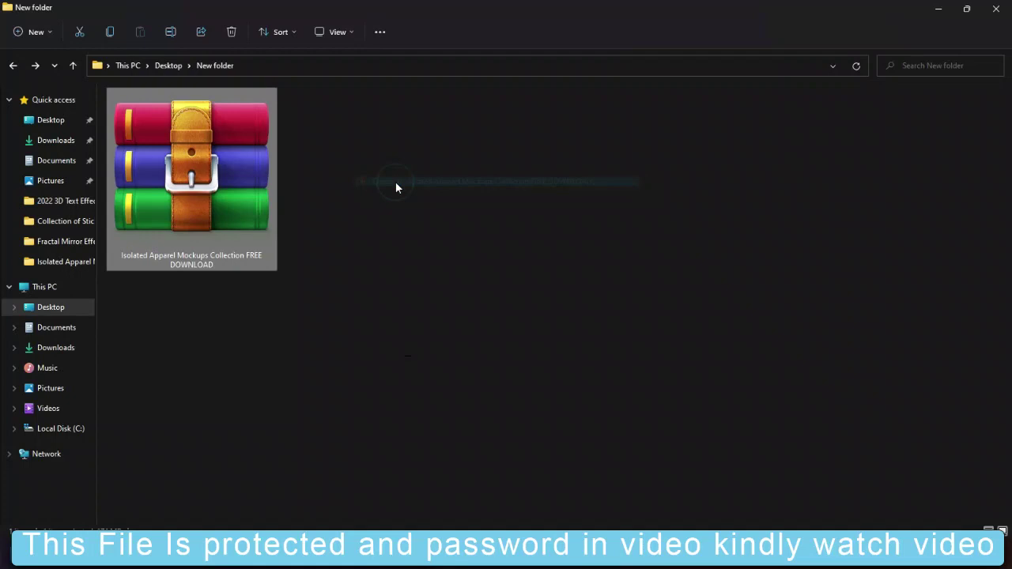
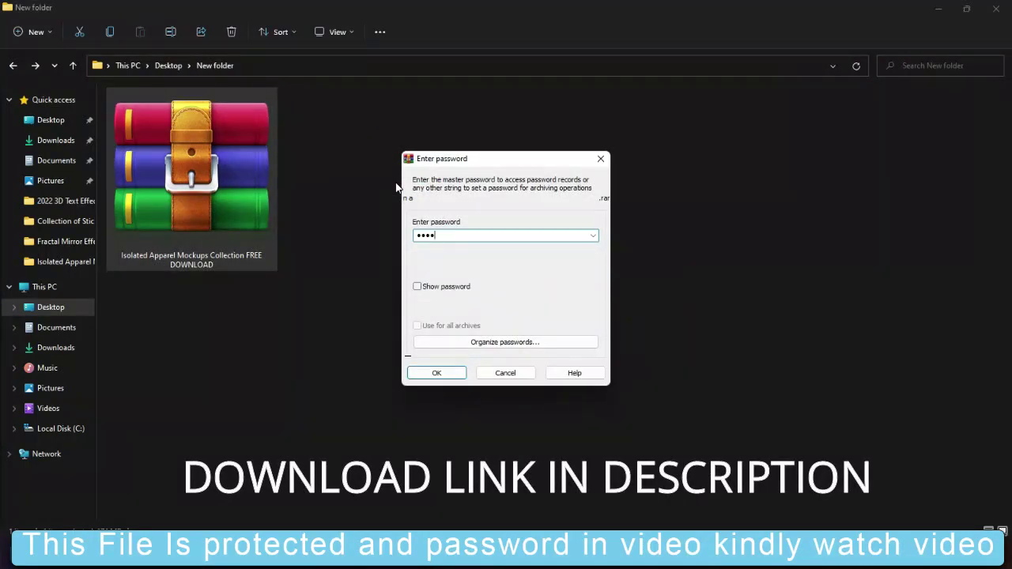
pyautogui.click(424, 369)
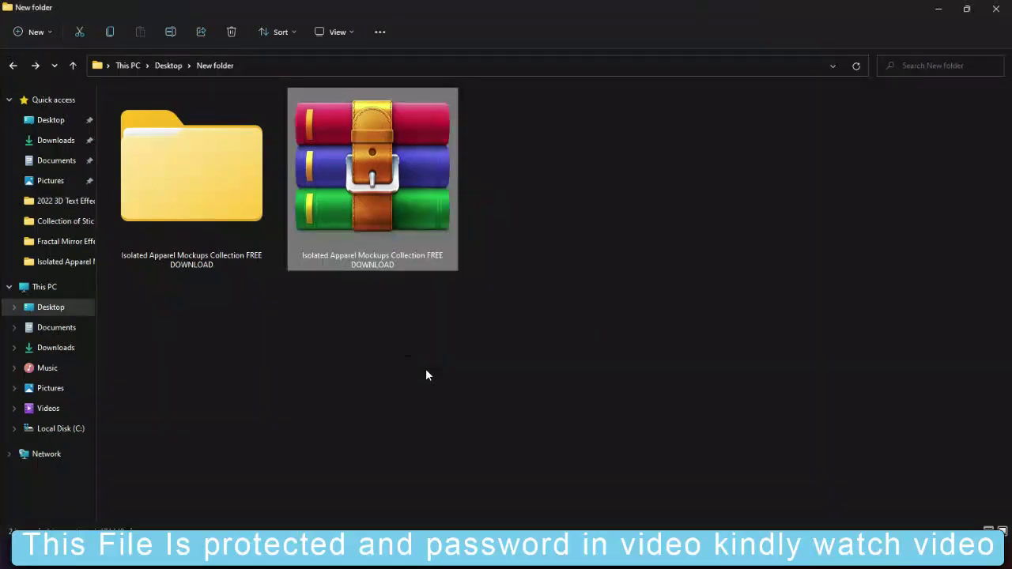
# - Open the extracted folder and its inner mockups folder, showing both as extra large icons
pyautogui.doubleClick(239, 257)
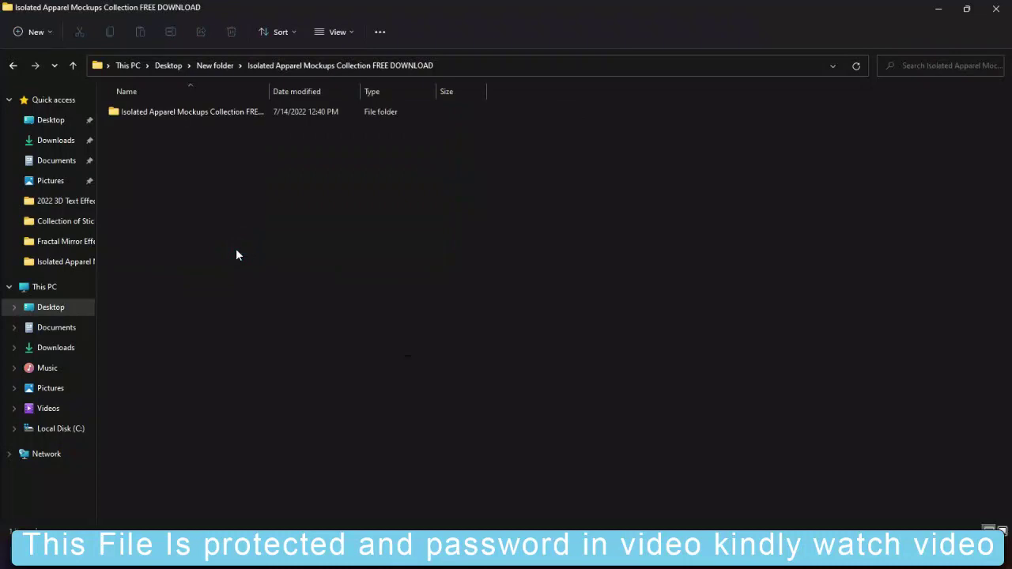
pyautogui.click(317, 33)
pyautogui.click(316, 61)
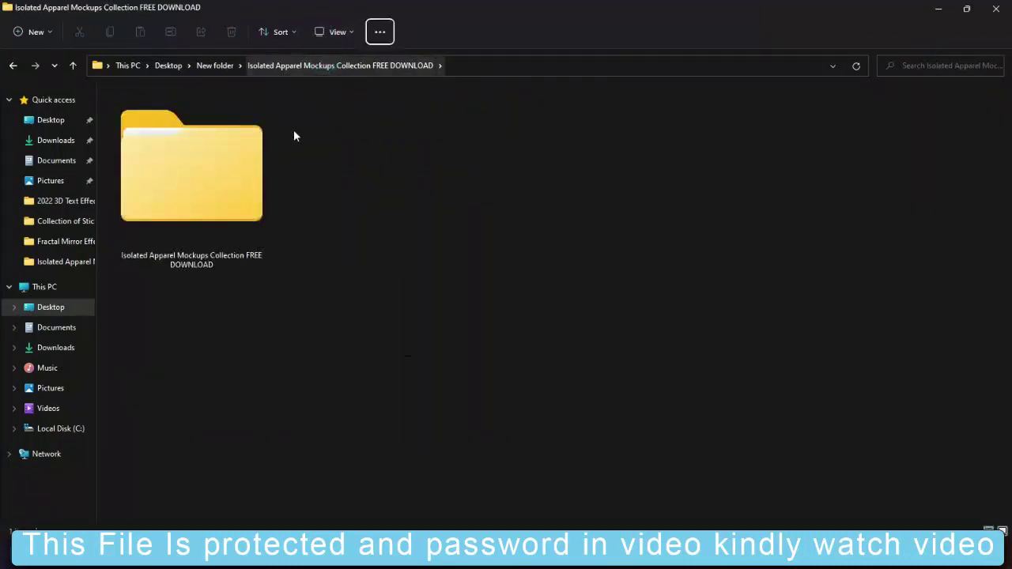
pyautogui.doubleClick(221, 204)
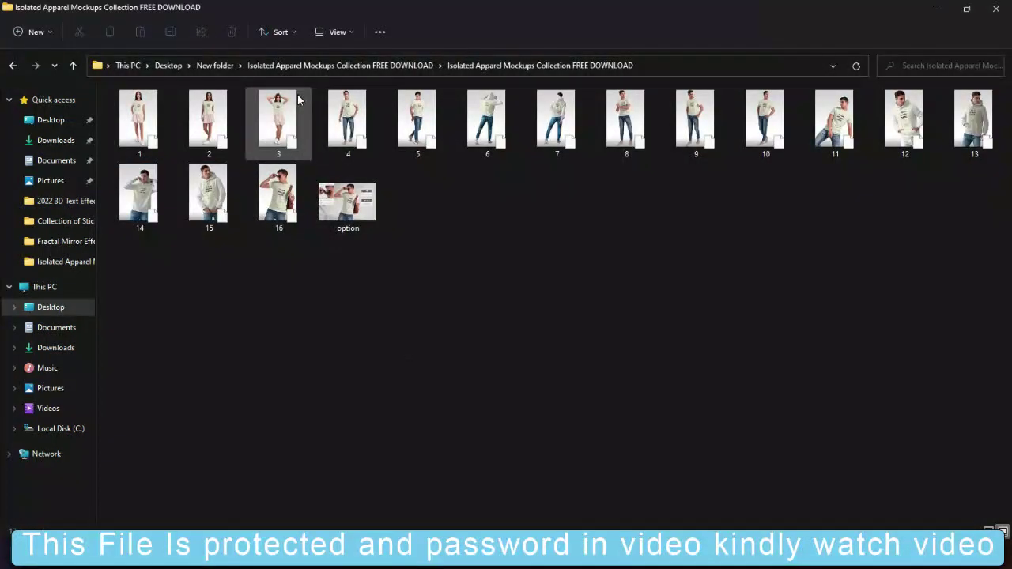
pyautogui.click(338, 39)
pyautogui.click(340, 63)
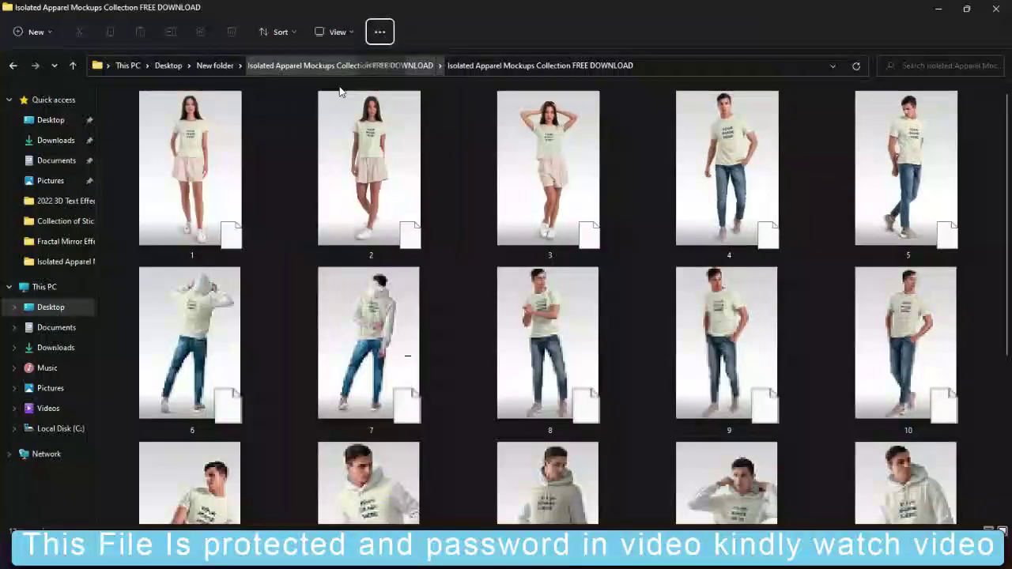
# - Look over apparel mockups 1 through 10
pyautogui.click(226, 169)
pyautogui.click(342, 185)
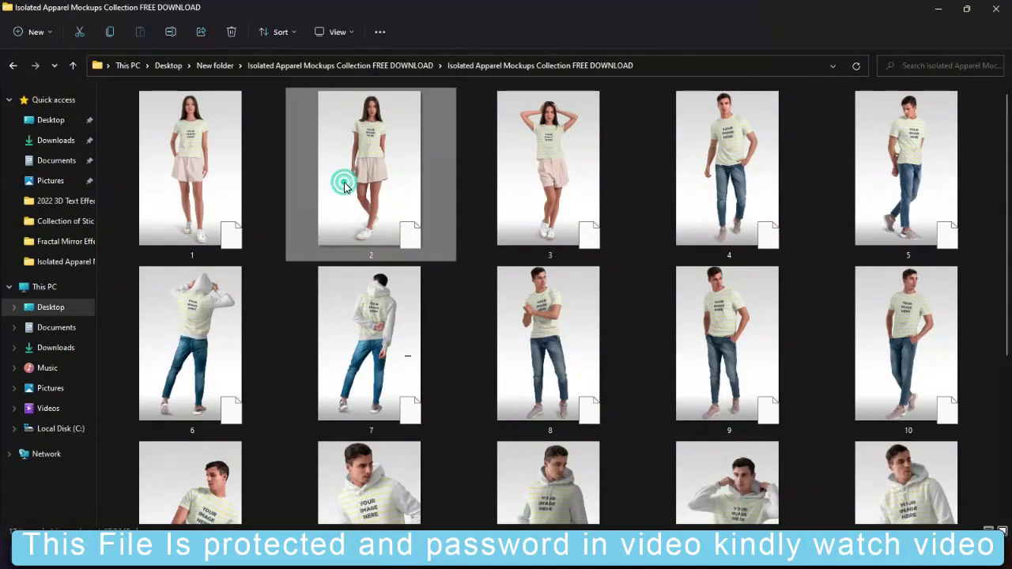
pyautogui.click(493, 169)
pyautogui.click(690, 206)
pyautogui.click(936, 210)
pyautogui.click(229, 335)
pyautogui.click(333, 324)
pyautogui.click(525, 336)
pyautogui.click(703, 336)
pyautogui.click(887, 321)
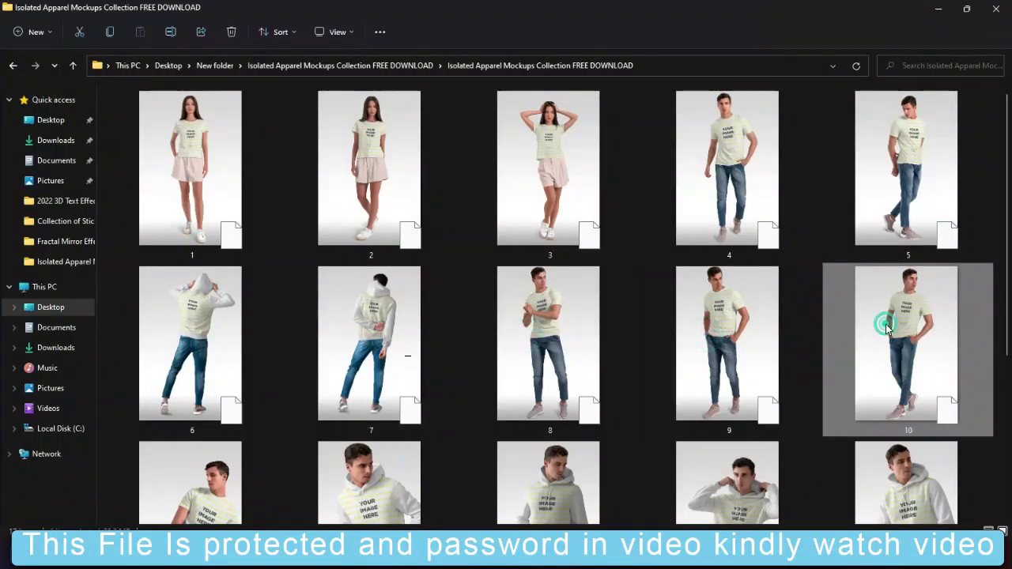
# - Look over mockups 11 through 16 and the option preview image
pyautogui.scroll(-3, 888, 321)
pyautogui.click(213, 293)
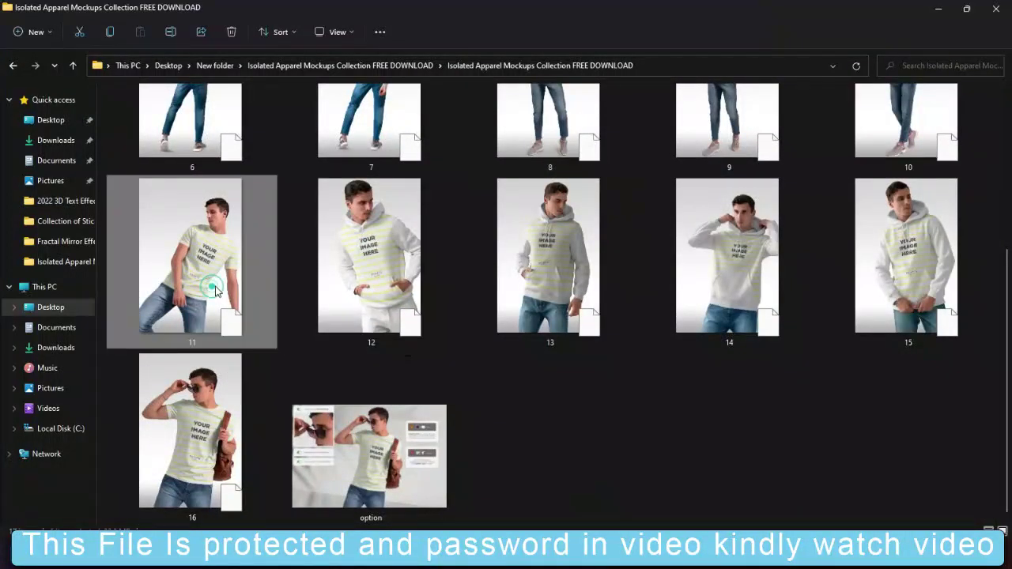
pyautogui.click(336, 282)
pyautogui.click(566, 283)
pyautogui.click(764, 305)
pyautogui.click(893, 317)
pyautogui.click(250, 449)
pyautogui.click(356, 463)
pyautogui.scroll(3, 477, 451)
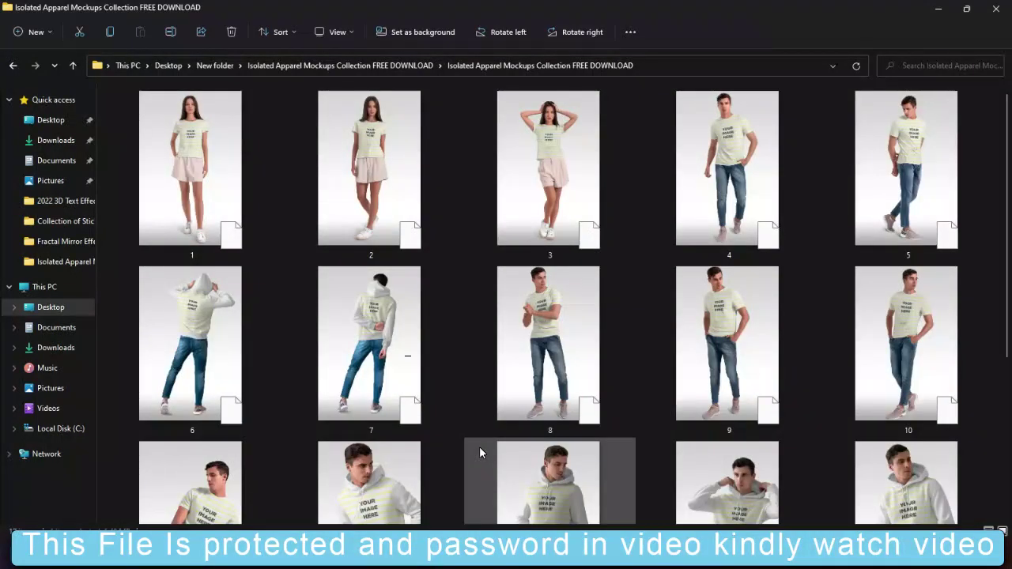
# - Check the total size of all the mockup files in their combined Properties
pyautogui.hotkey('ctrl', 'a')
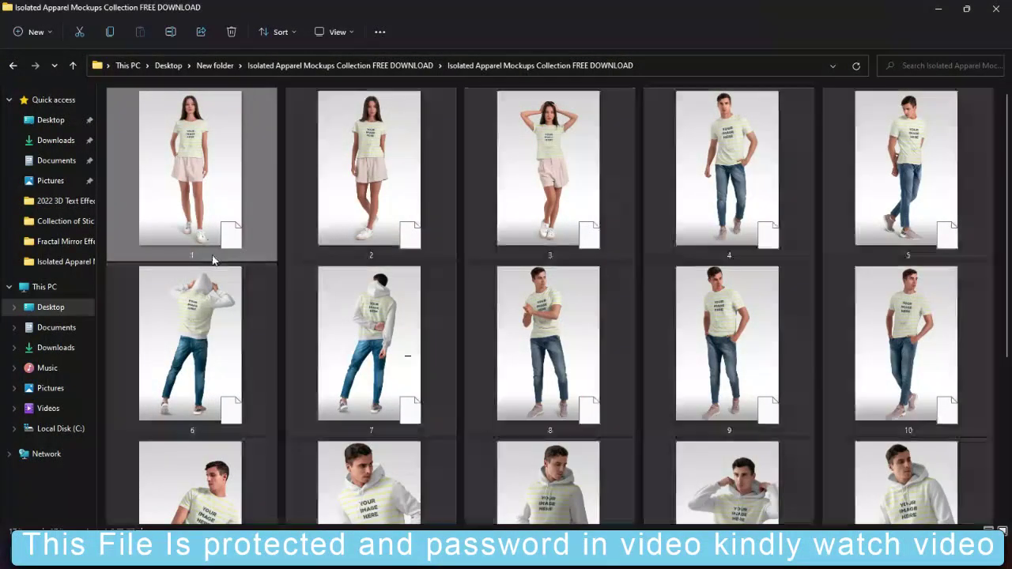
pyautogui.rightClick(212, 260)
pyautogui.click(246, 336)
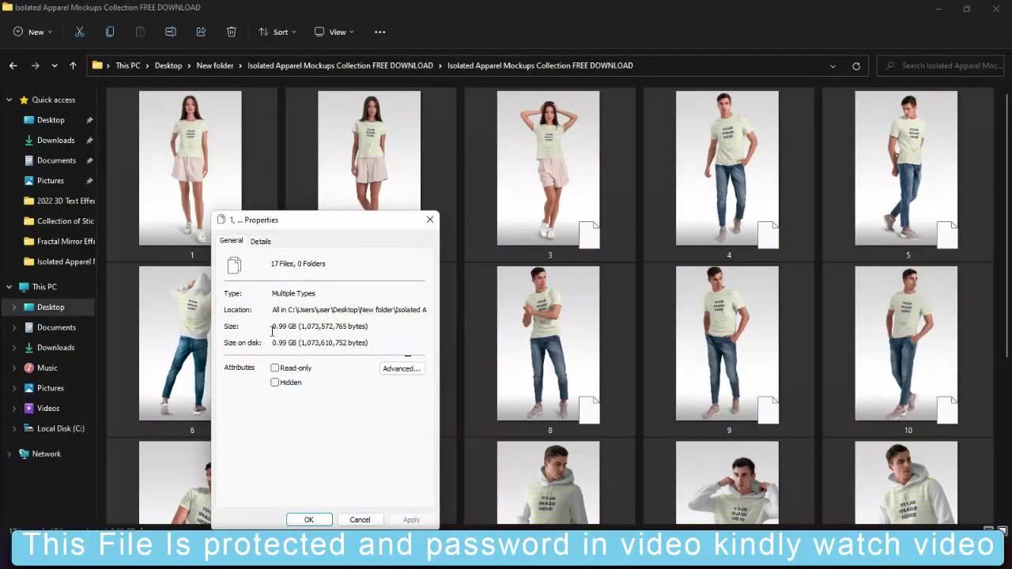
pyautogui.moveTo(309, 333); pyautogui.dragTo(314, 333)
pyautogui.click(310, 520)
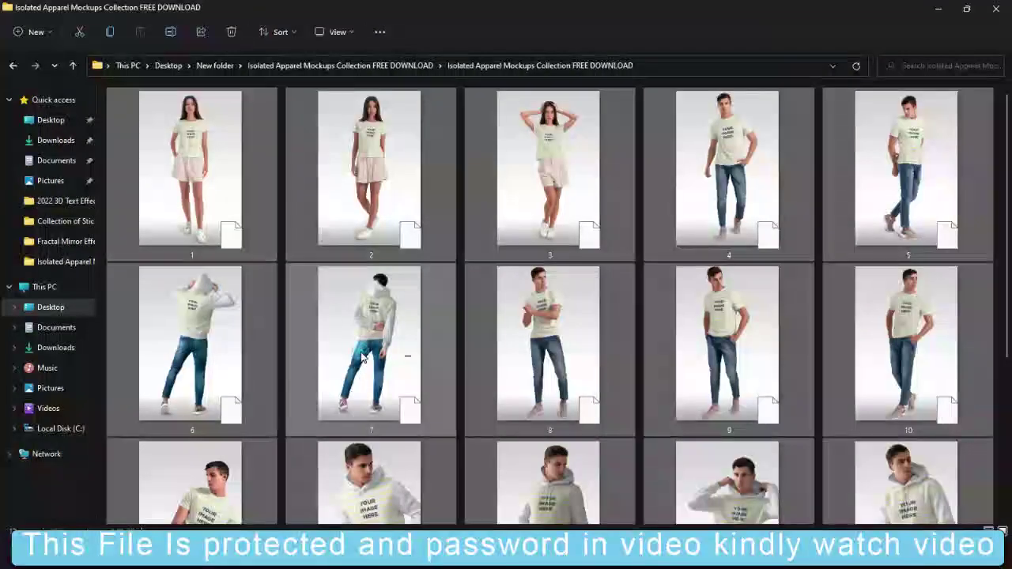
# - Open hoodie mockup 12.psd in Photoshop
pyautogui.scroll(-3, 478, 430)
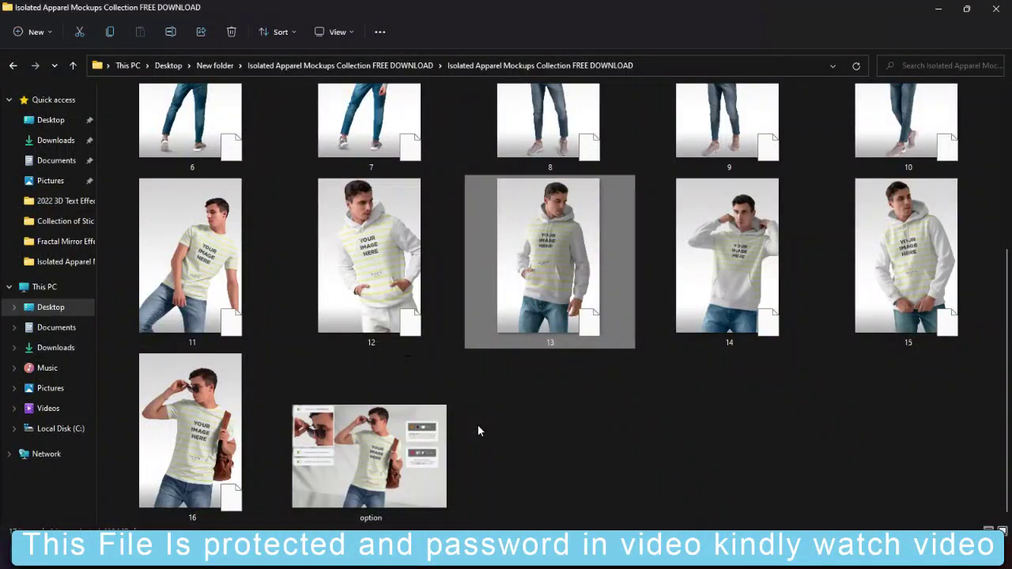
pyautogui.click(367, 228)
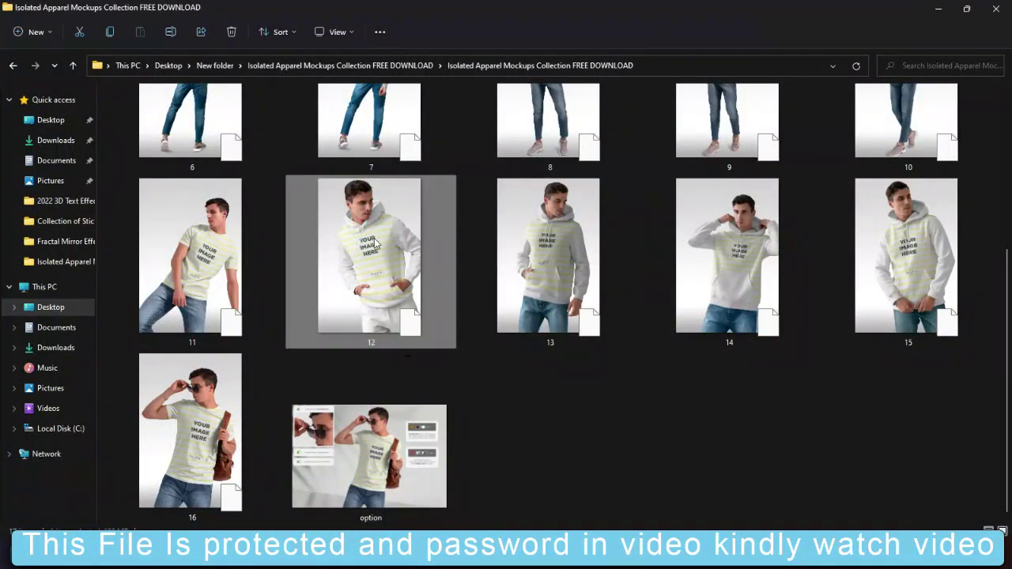
pyautogui.doubleClick(379, 259)
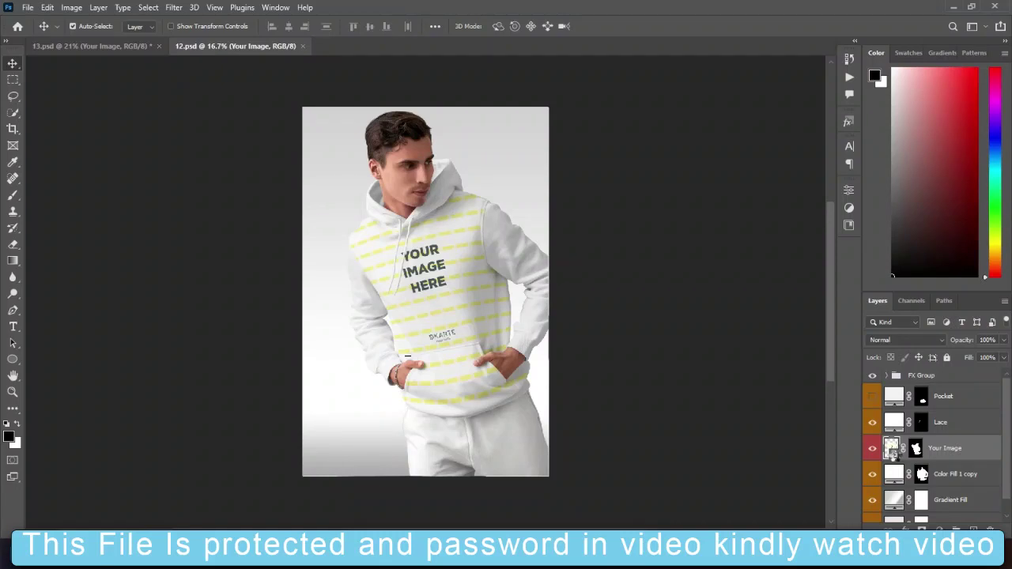
# - Open the Your Image smart object and drag photo 1 (8) from Desktop\PHOTOS onto it
pyautogui.doubleClick(891, 450)
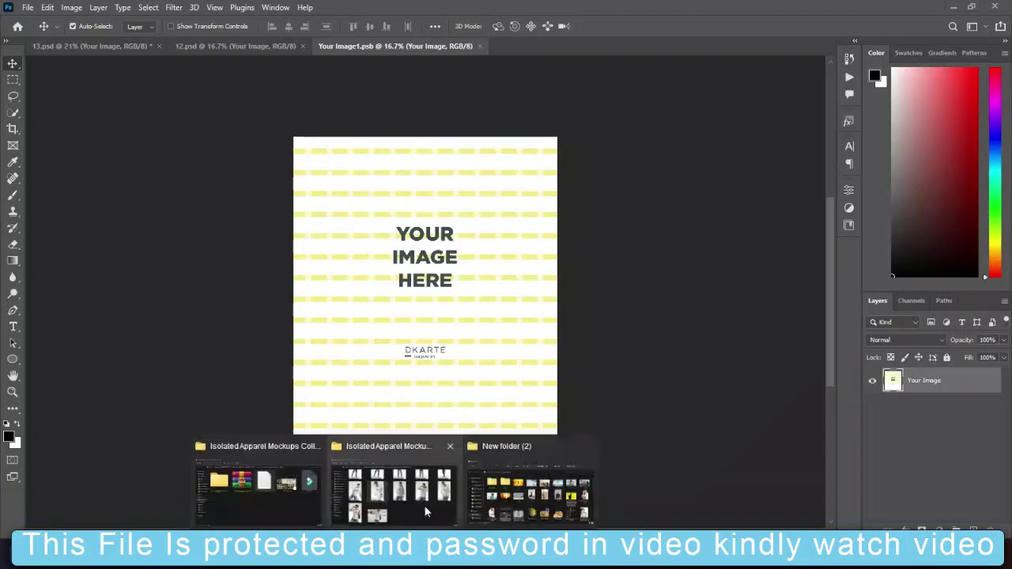
pyautogui.click(530, 483)
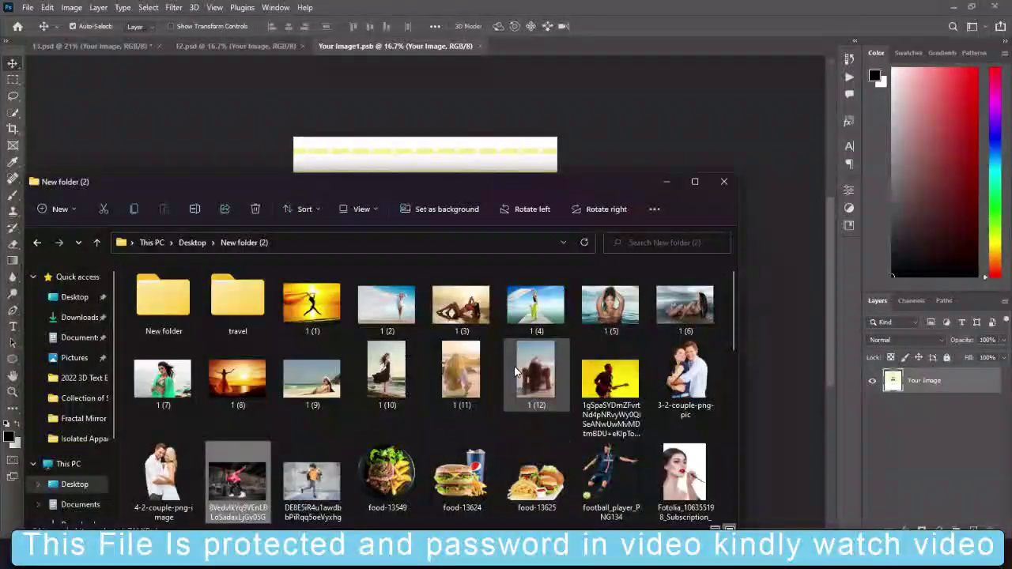
pyautogui.scroll(-3, 599, 388)
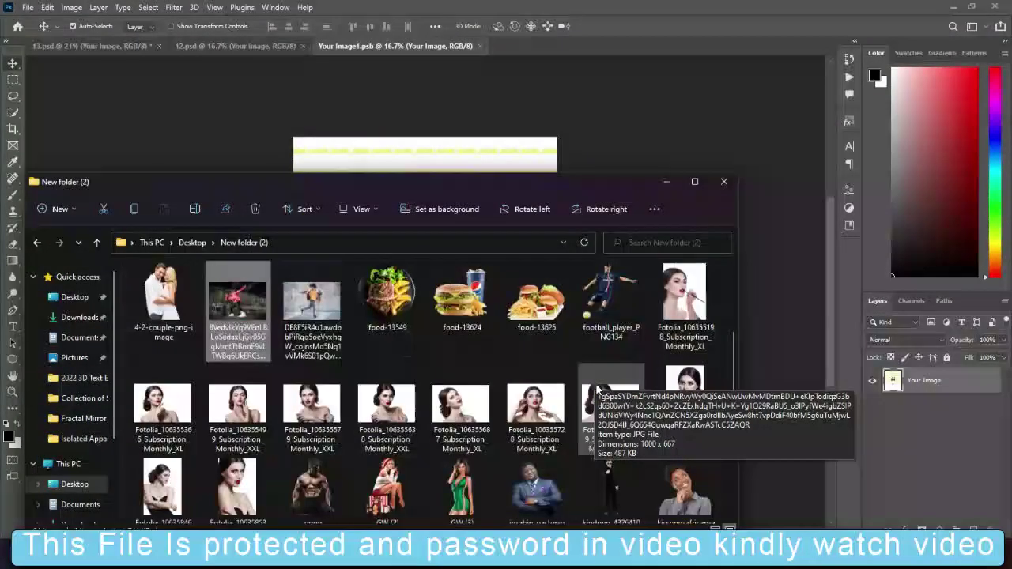
pyautogui.scroll(-5, 559, 395)
pyautogui.hotkey('alt', 'Up')
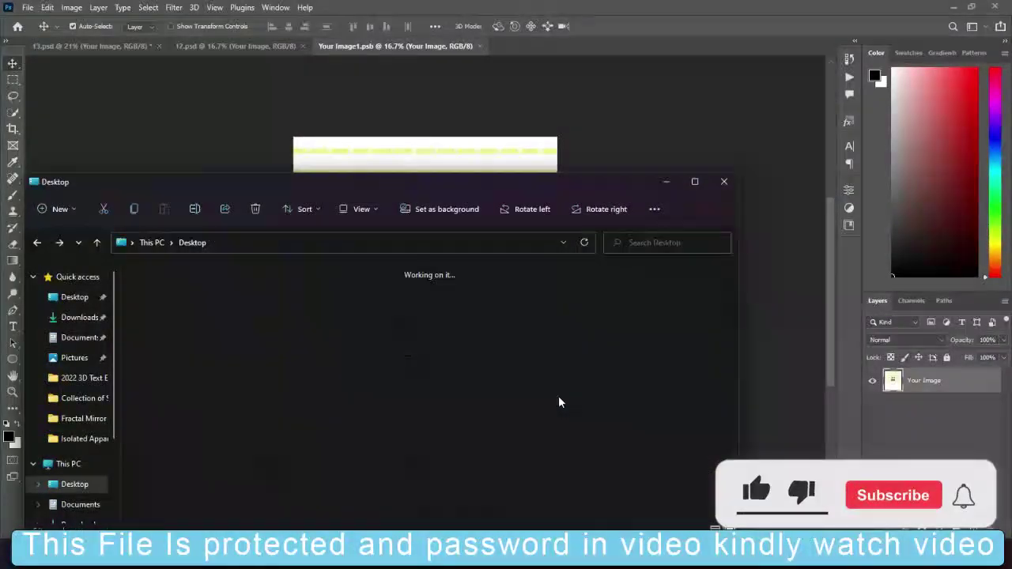
pyautogui.doubleClick(595, 325)
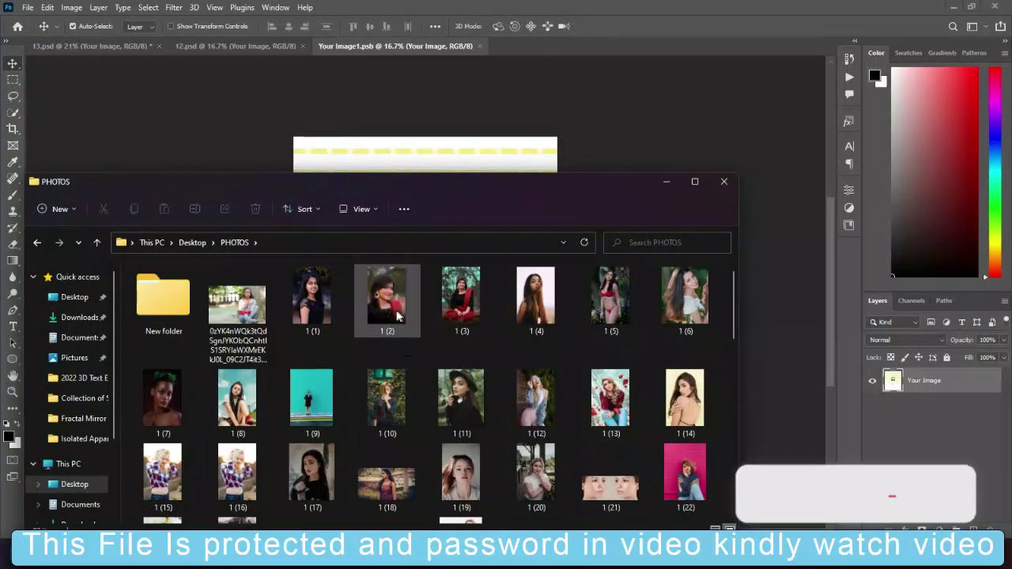
pyautogui.click(313, 300)
pyautogui.click(233, 411)
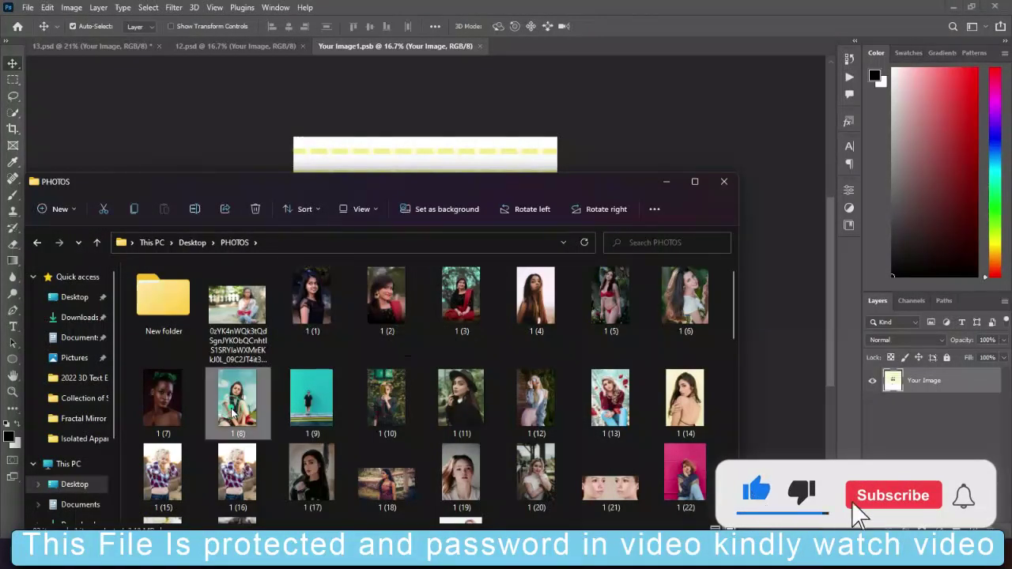
pyautogui.moveTo(233, 411)
pyautogui.mouseDown()
pyautogui.moveTo(271, 155)
pyautogui.moveTo(324, 148)
pyautogui.mouseUp()
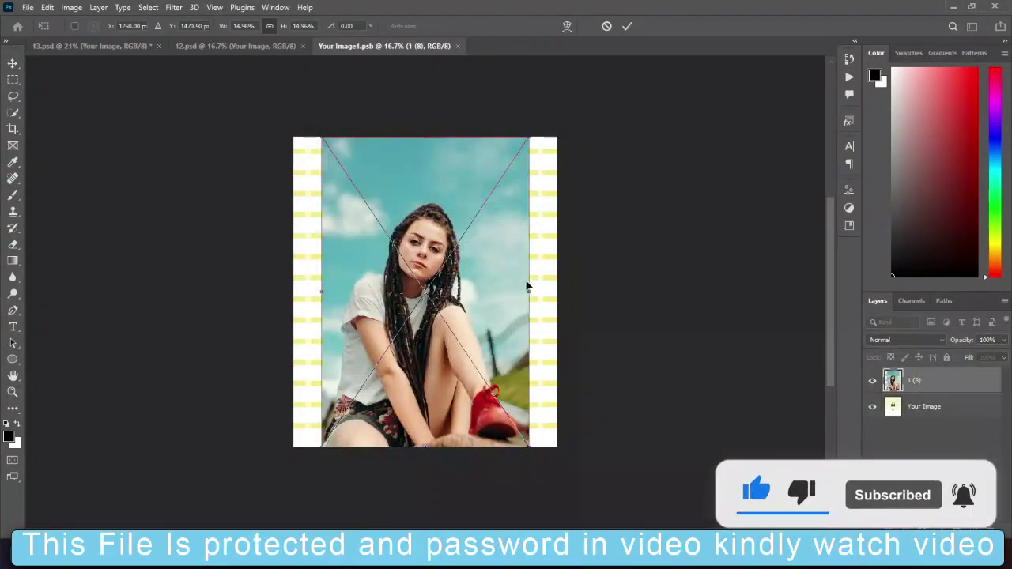
# - Scale and position photo 1 (8) over the print area, commit it, and close Your Image1.psb
pyautogui.moveTo(527, 290); pyautogui.dragTo(558, 298)
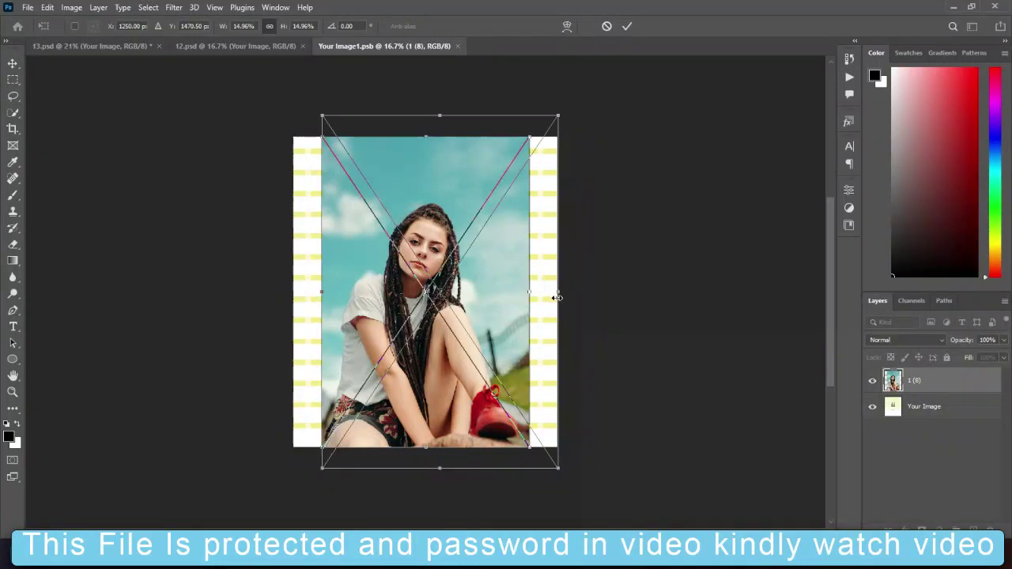
pyautogui.moveTo(321, 292); pyautogui.dragTo(289, 286)
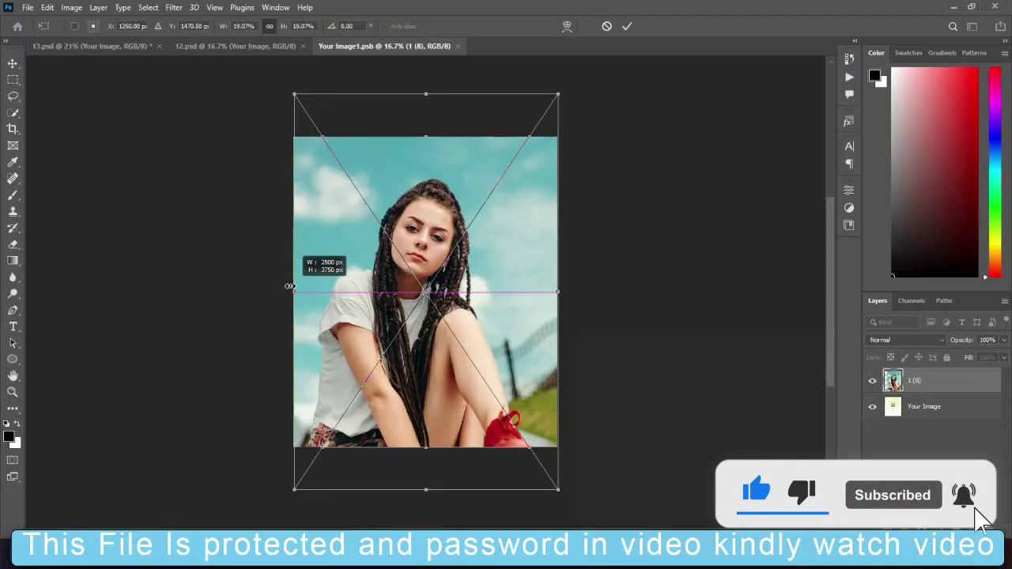
pyautogui.hotkey('shift', 'Up')
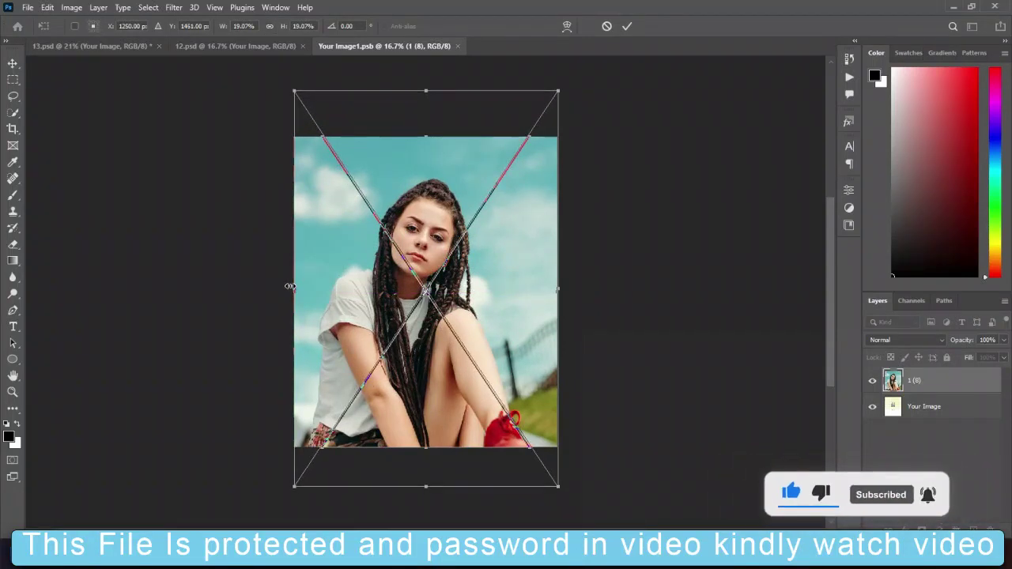
pyautogui.hotkey('shift', 'Up')
pyautogui.hotkey('shift', 'Up')
pyautogui.hotkey('shift', 'Up')
pyautogui.hotkey('shift', 'Up')
pyautogui.hotkey('shift', 'Up')
pyautogui.moveTo(425, 258)
pyautogui.mouseDown()
pyautogui.moveTo(435, 232)
pyautogui.moveTo(425, 235)
pyautogui.mouseUp()
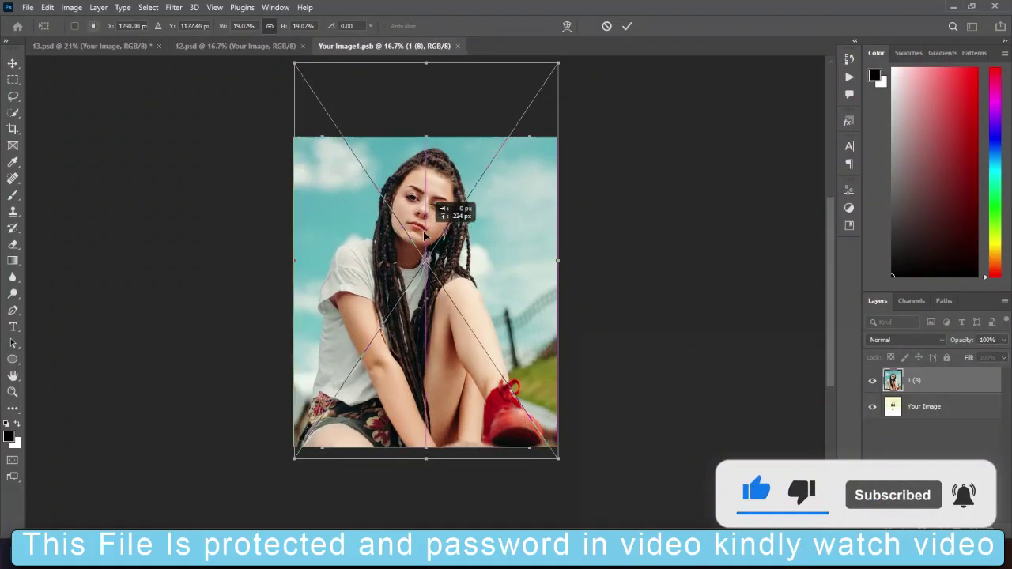
pyautogui.click(627, 28)
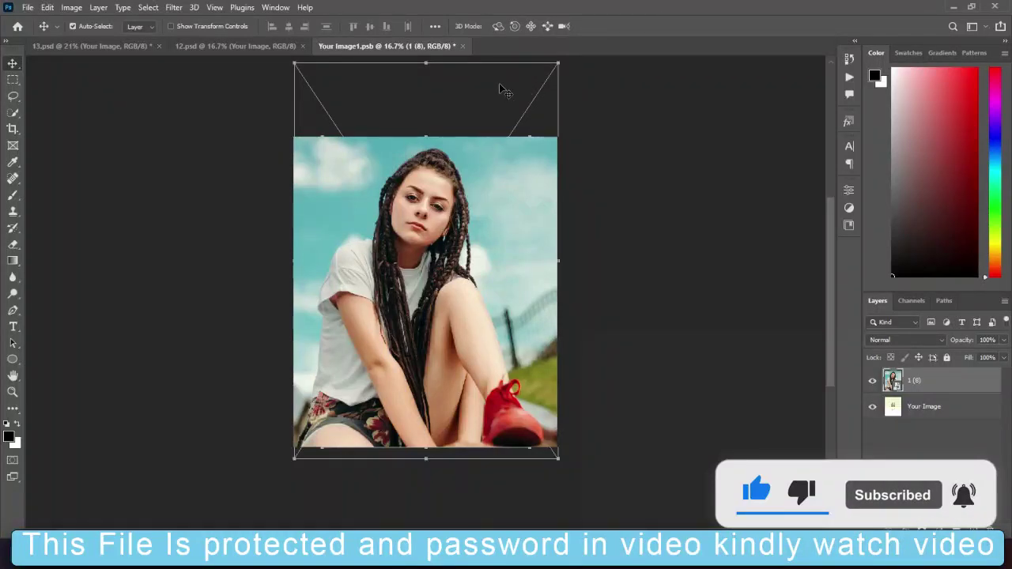
pyautogui.click(462, 46)
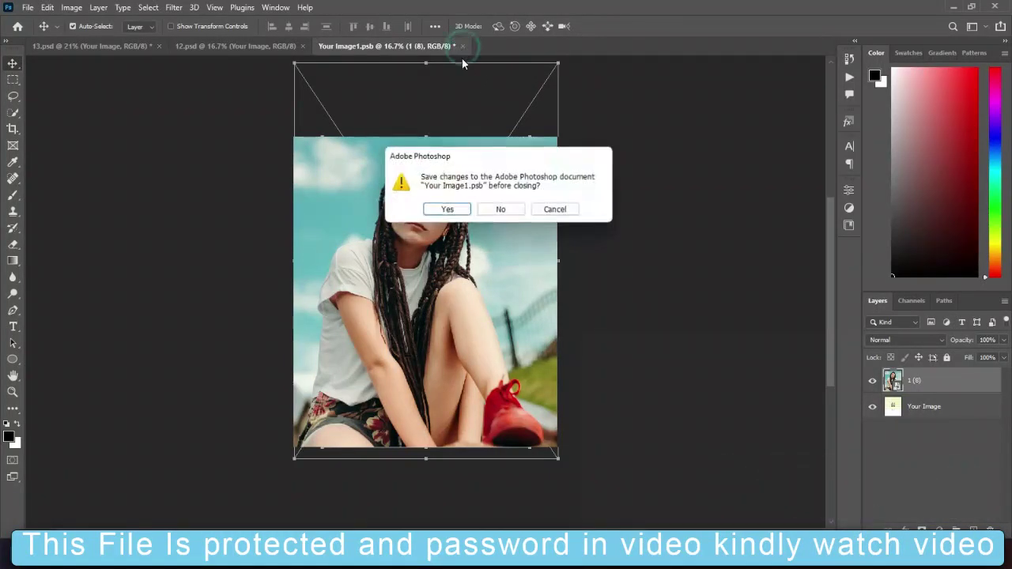
# - Save the smart object, zoom in to inspect the hoodie print, then fit to window
pyautogui.click(434, 211)
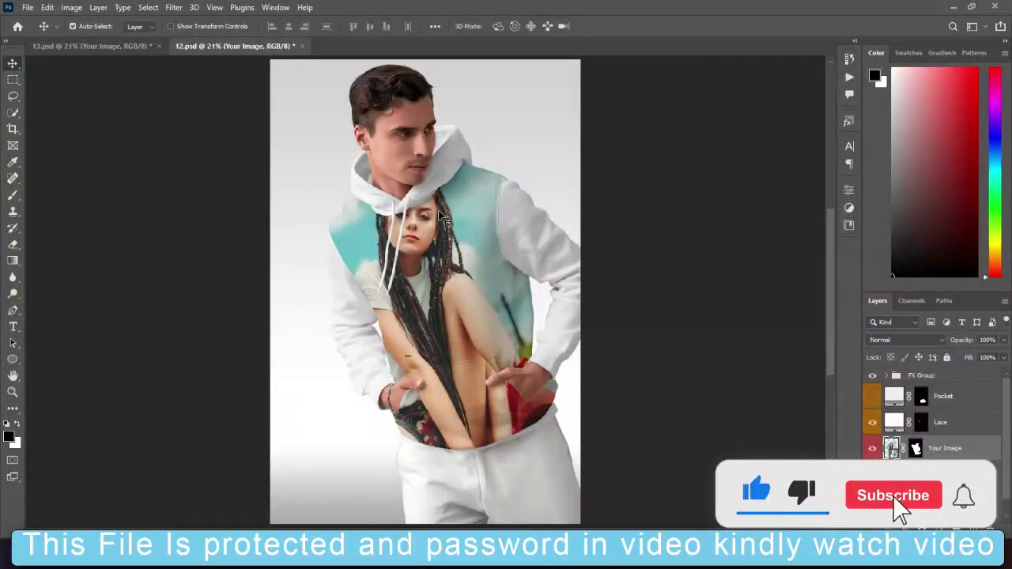
pyautogui.press('ctrl')
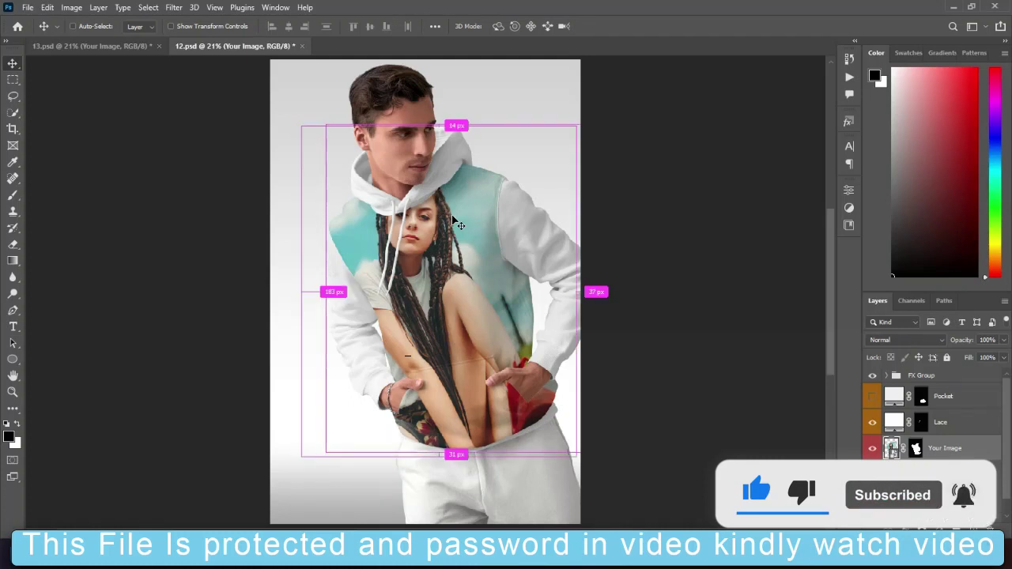
pyautogui.hotkey('ctrl', '+')
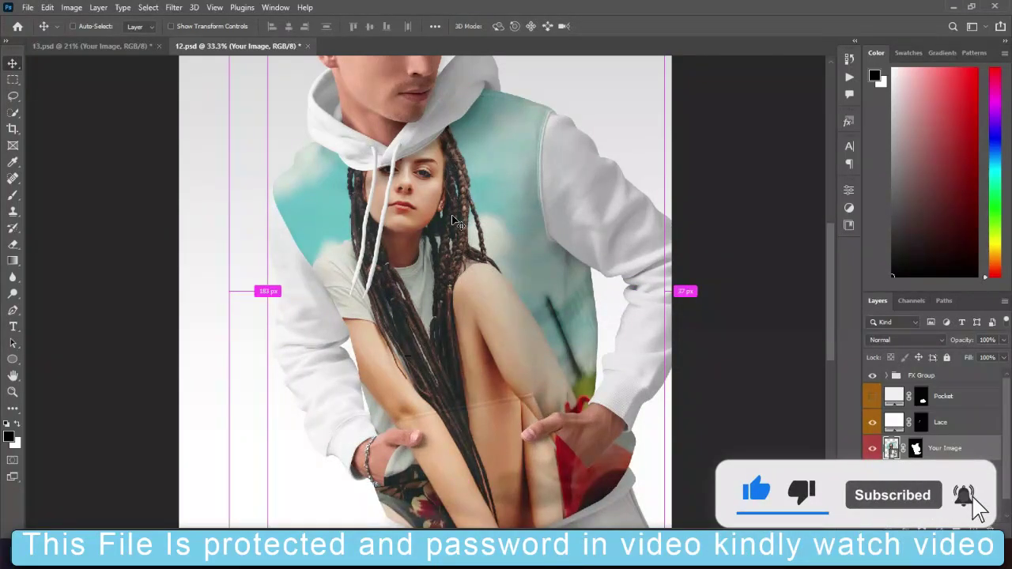
pyautogui.hotkey('ctrl', '+')
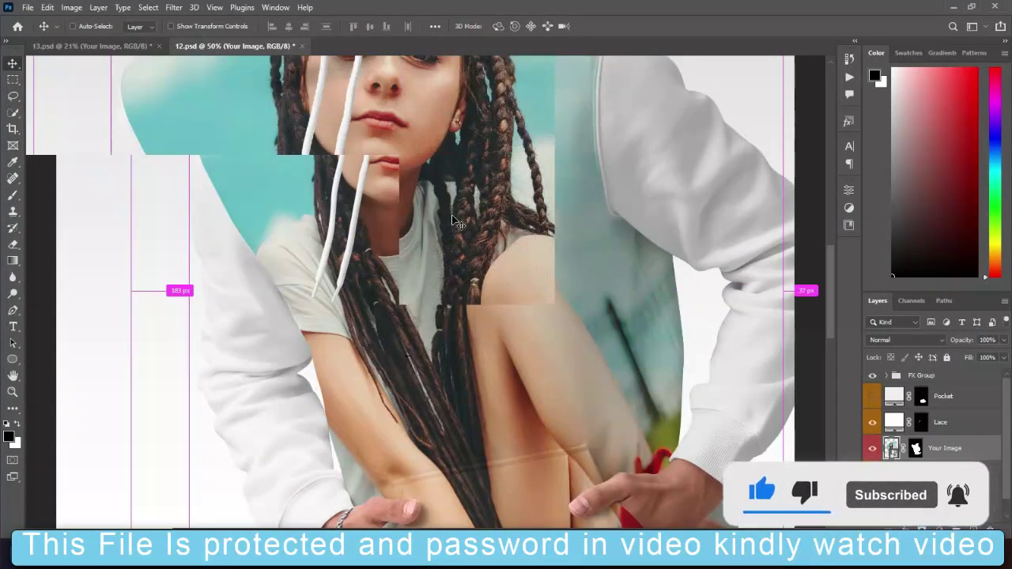
pyautogui.hotkey('ctrl', '-')
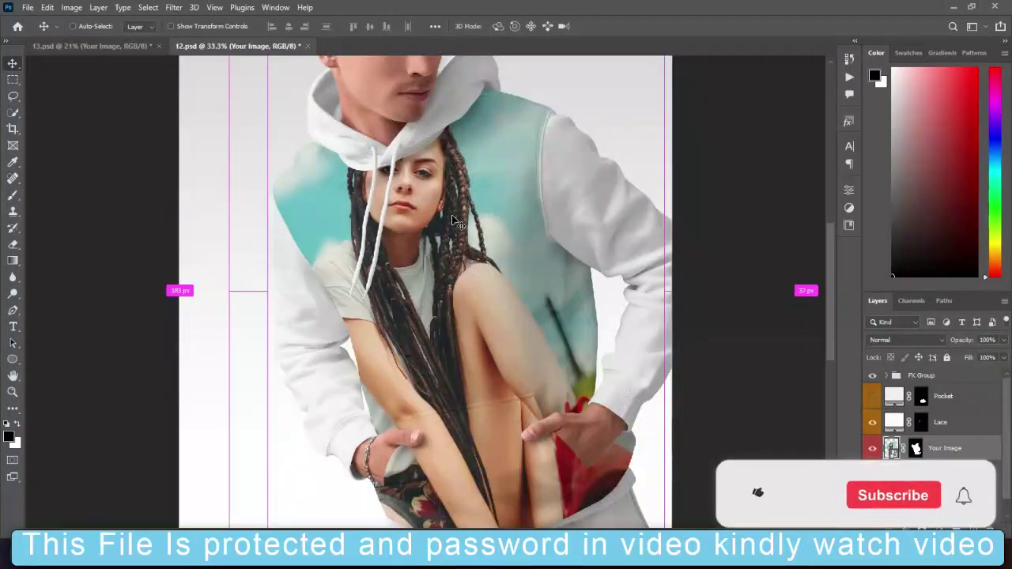
pyautogui.hotkey('ctrl', '-')
pyautogui.hotkey('ctrl', '-')
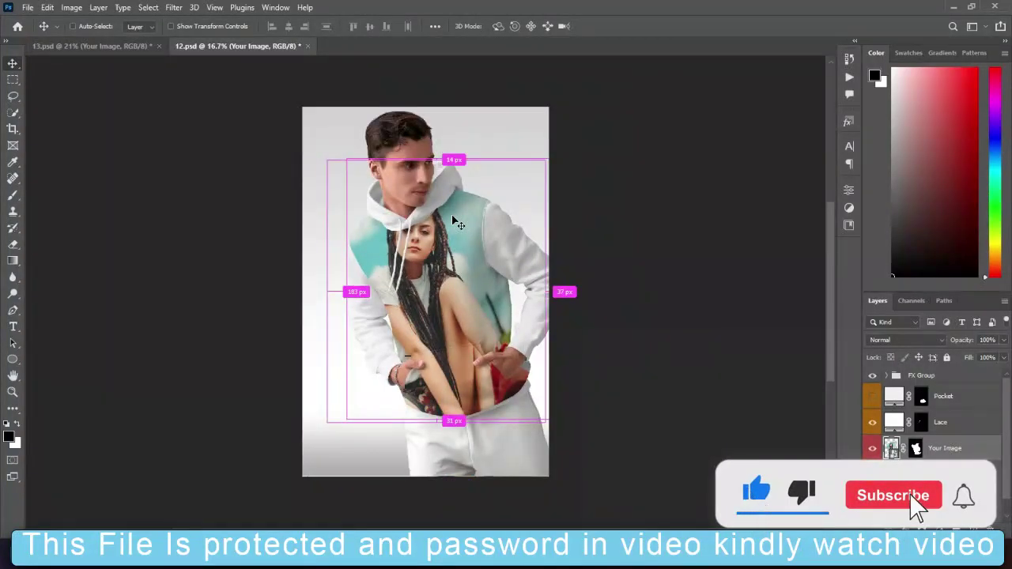
pyautogui.hotkey('ctrl', '0')
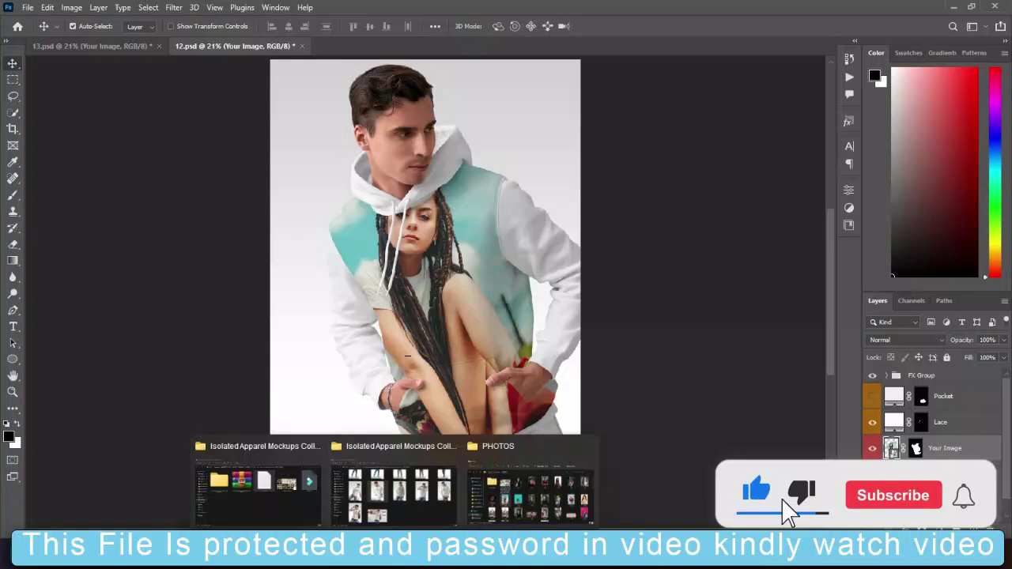
# - Open back-view hoodie mockup 6 from the mockups folder into Photoshop
pyautogui.click(395, 483)
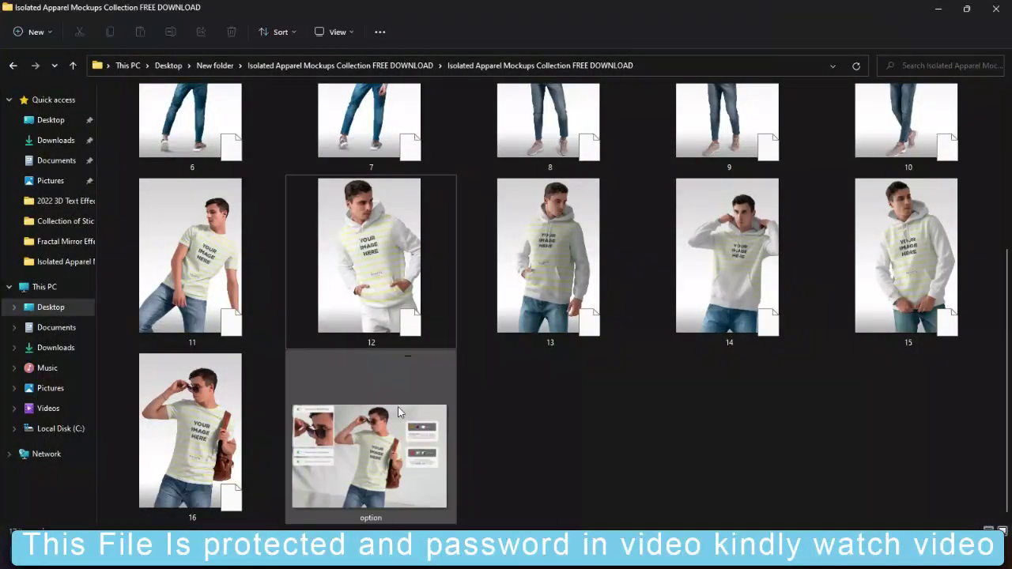
pyautogui.scroll(3, 571, 293)
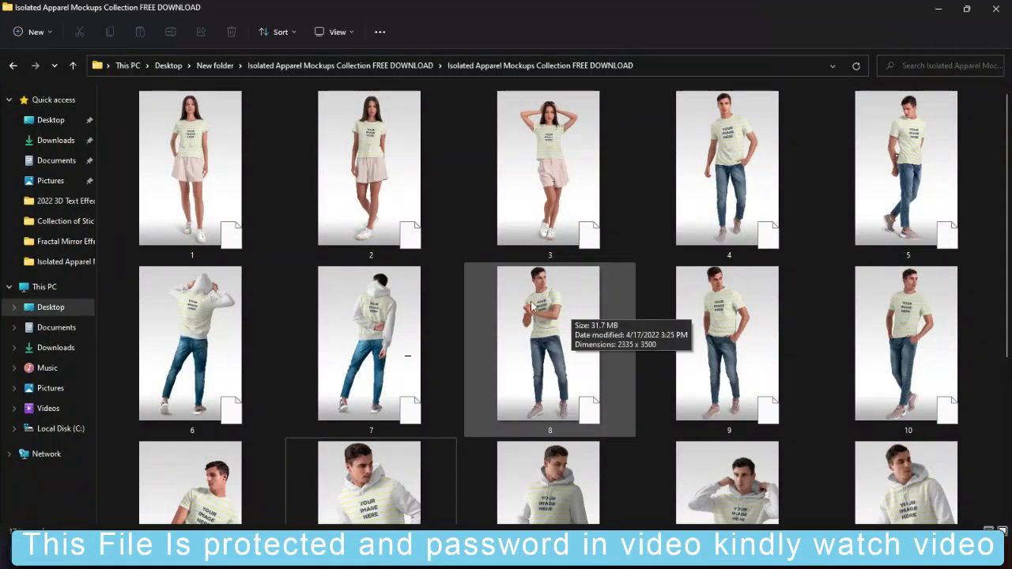
pyautogui.click(211, 348)
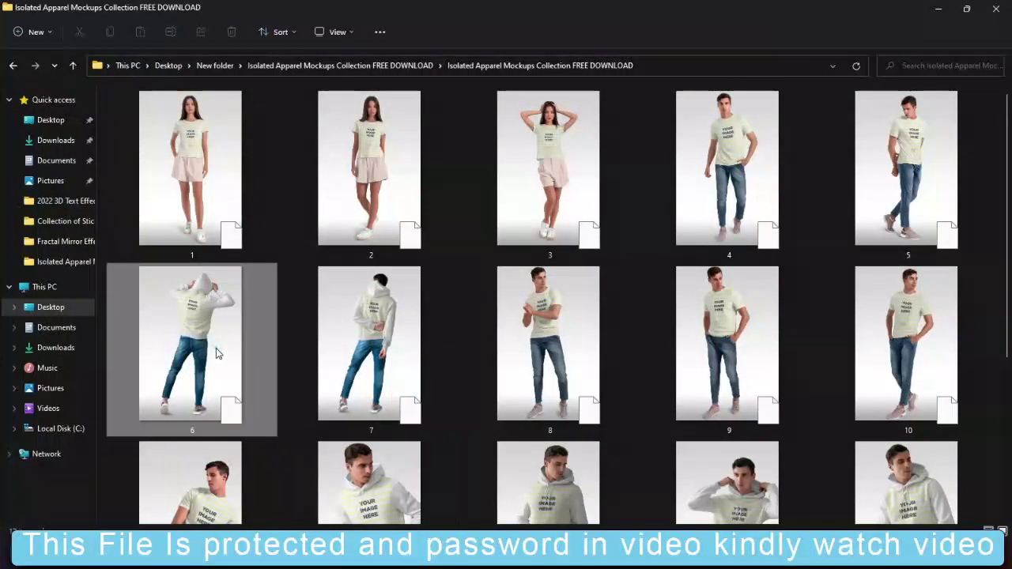
pyautogui.click(506, 198)
pyautogui.click(525, 218)
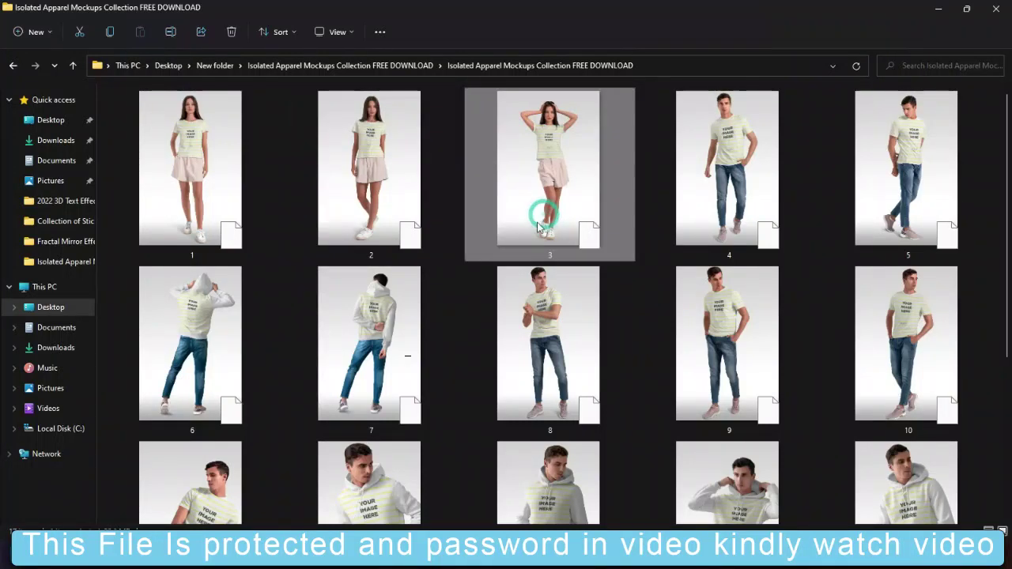
pyautogui.click(233, 336)
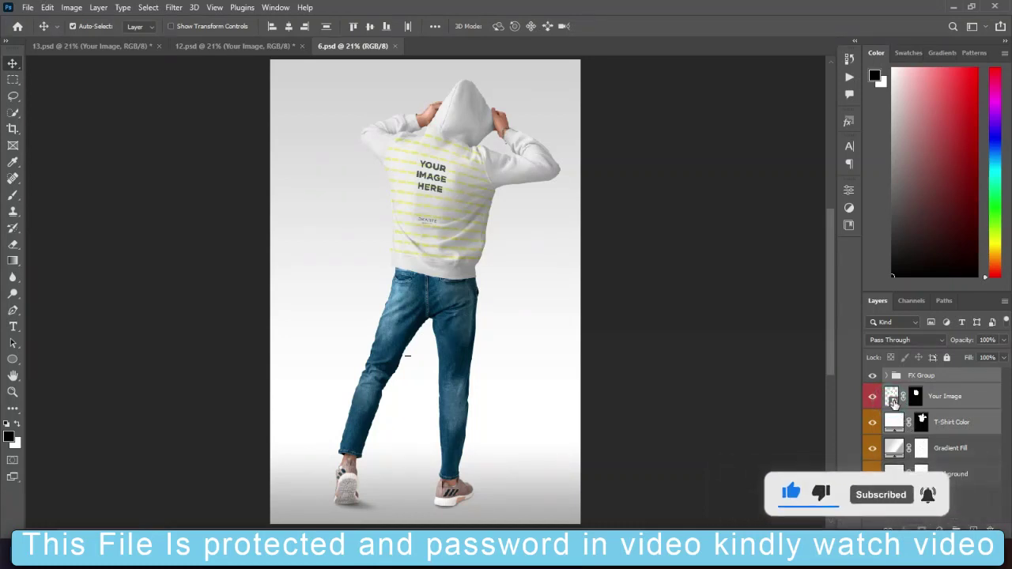
# - Select 6.psd's Your Image layer and open it as Your Image2.psb
pyautogui.click(956, 403)
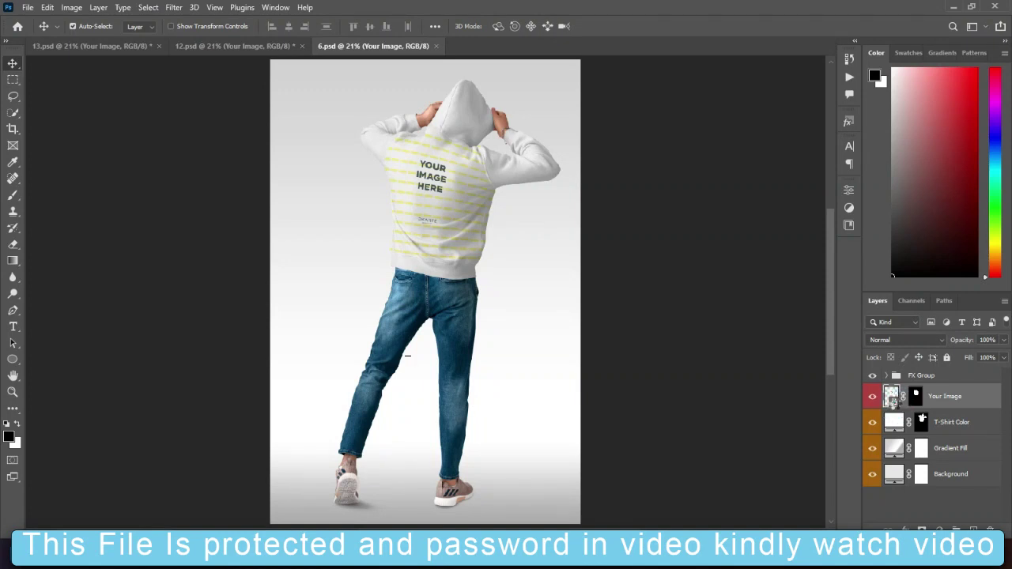
pyautogui.doubleClick(893, 400)
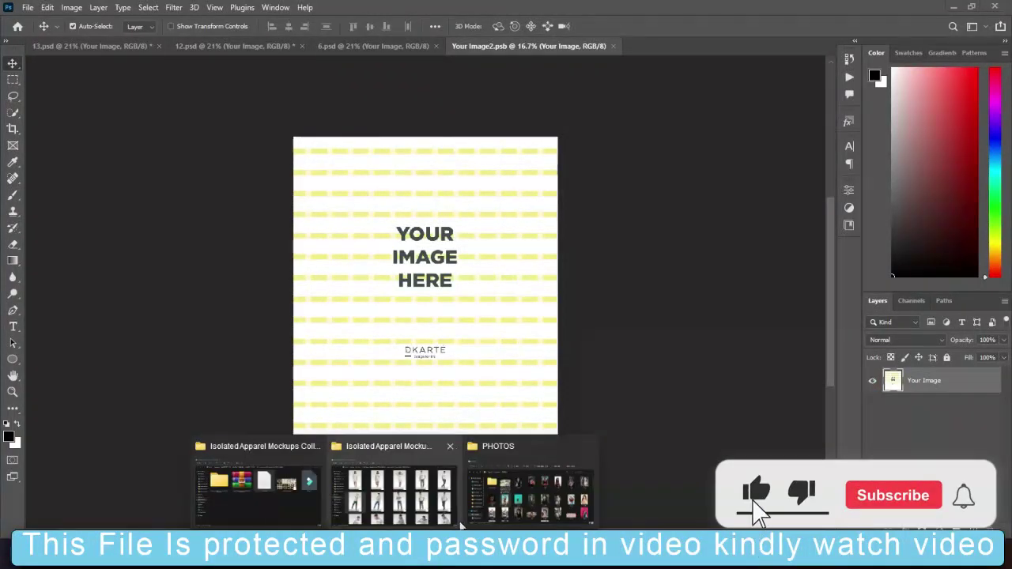
# - Bring up the PHOTOS folder, scroll to balloon photo 2353902 and drag it into Photoshop
pyautogui.click(514, 496)
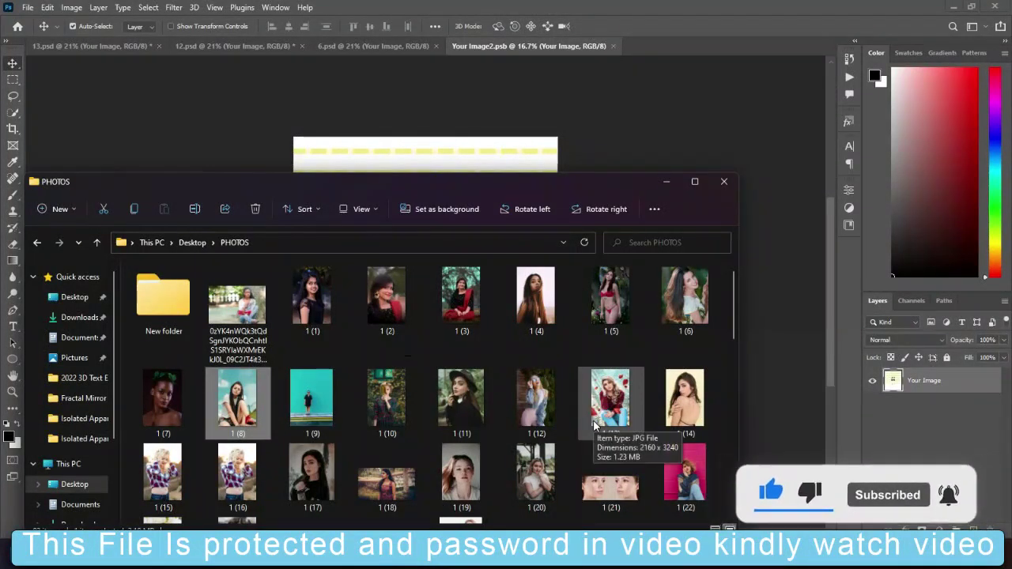
pyautogui.click(525, 397)
pyautogui.moveTo(422, 184); pyautogui.dragTo(430, 147)
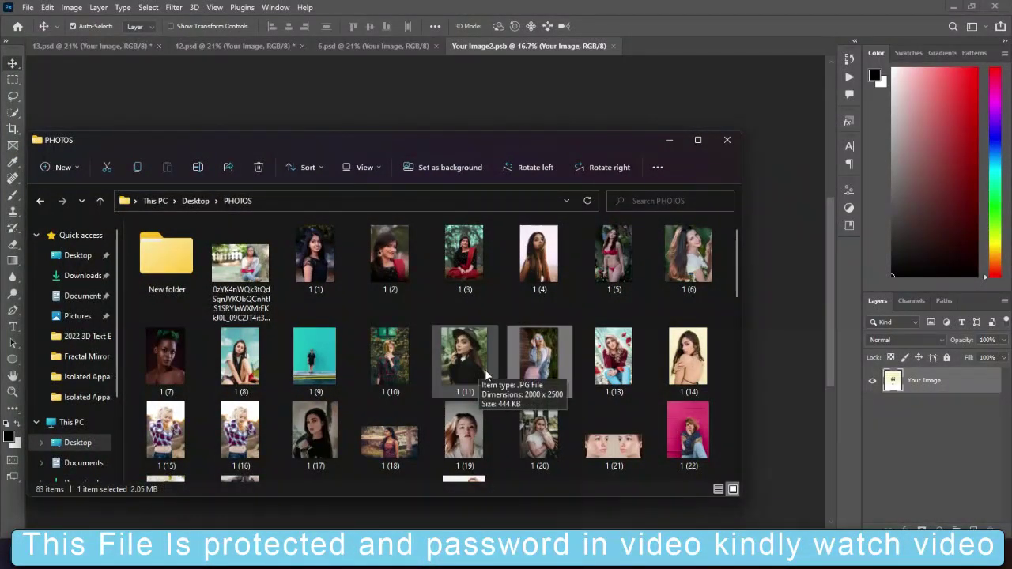
pyautogui.scroll(-3, 485, 369)
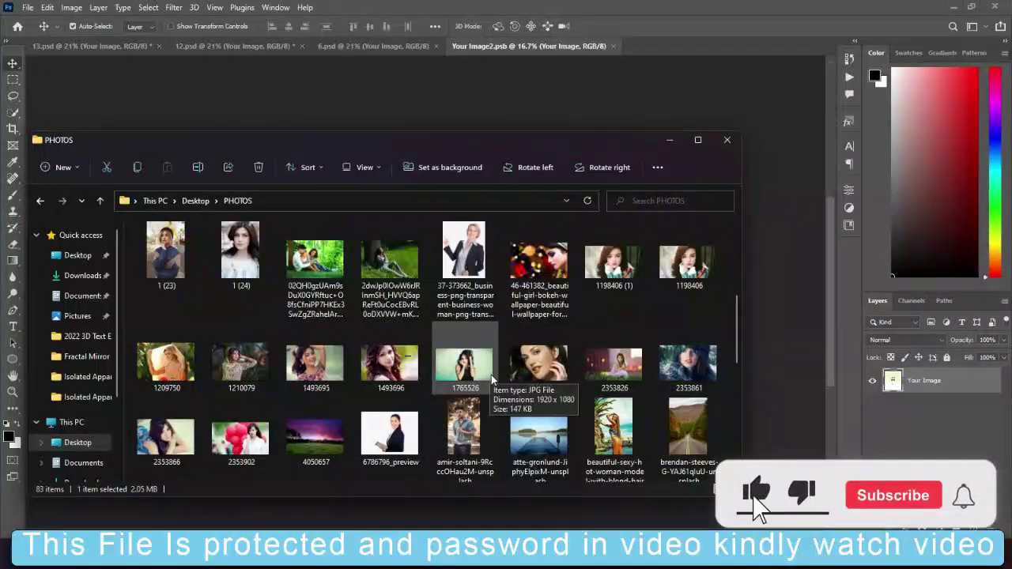
pyautogui.scroll(-3, 490, 376)
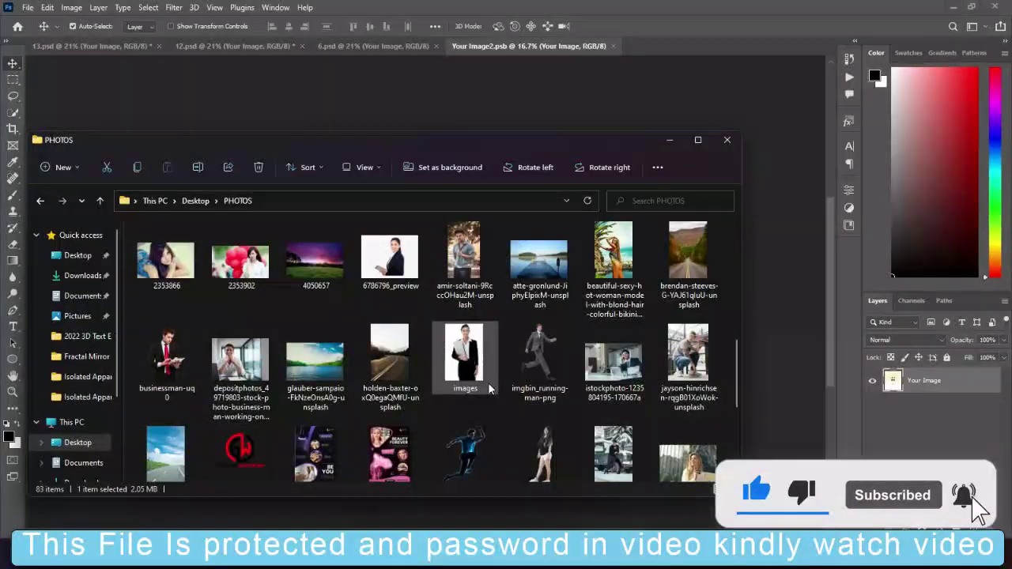
pyautogui.moveTo(258, 277); pyautogui.dragTo(409, 106)
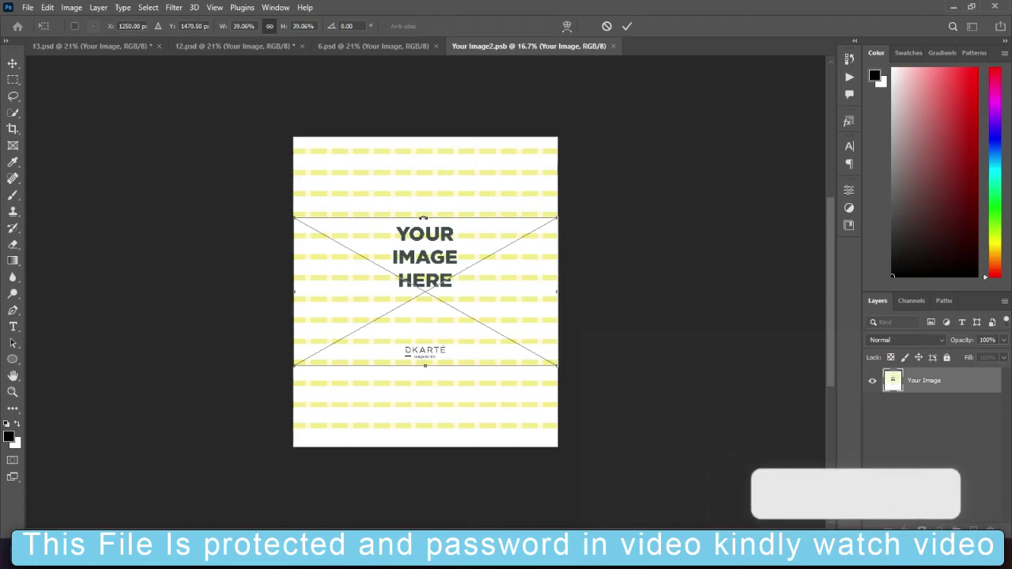
# - Scale the balloon photo 2353902 up to 81.69% so it covers the whole canvas
pyautogui.moveTo(423, 215); pyautogui.dragTo(426, 132)
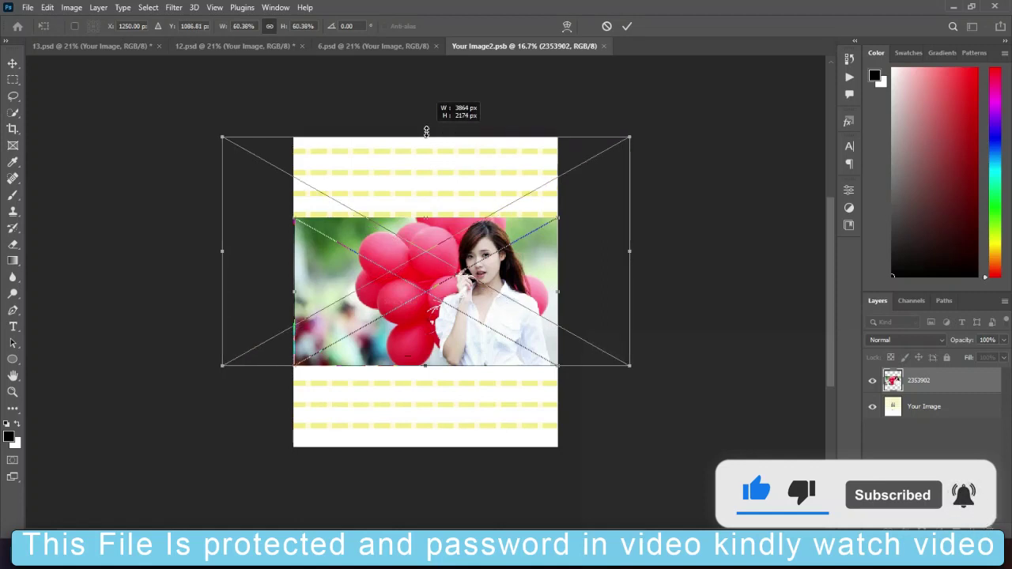
pyautogui.click(427, 366)
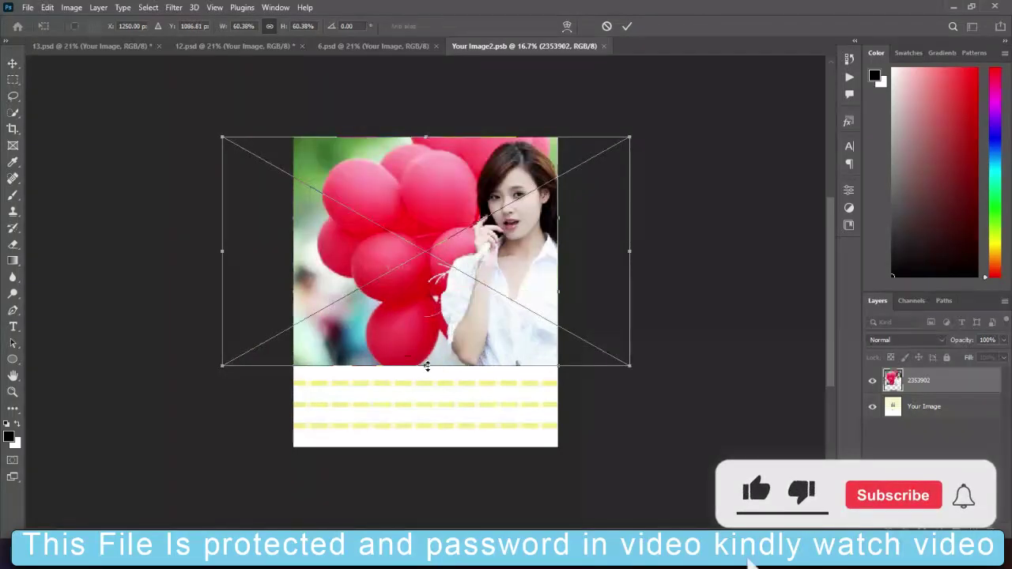
pyautogui.moveTo(427, 366); pyautogui.dragTo(429, 447)
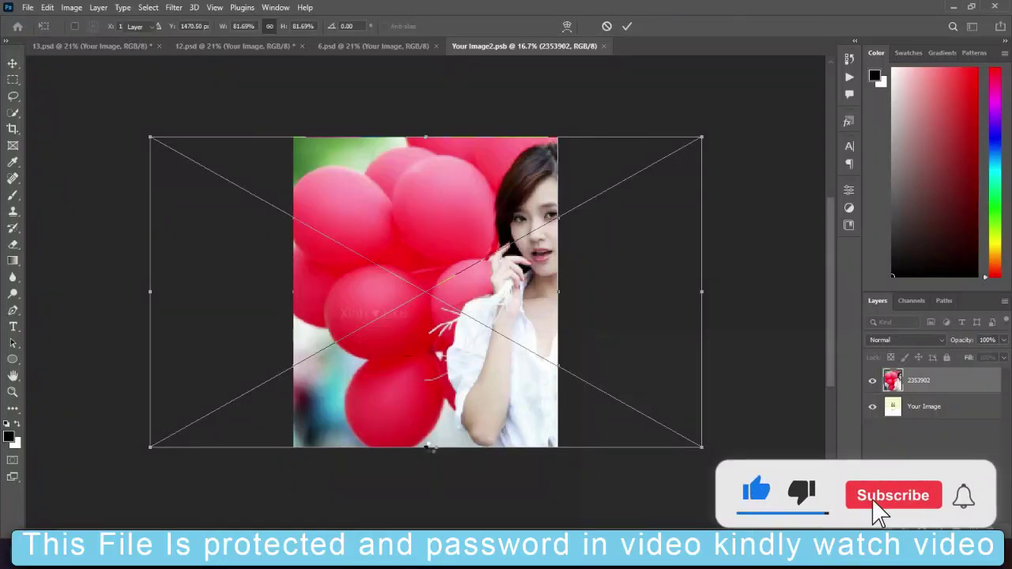
# - Commit the balloon photo, shift it left to centre the woman, then save and close Your Image2
pyautogui.press('Return')
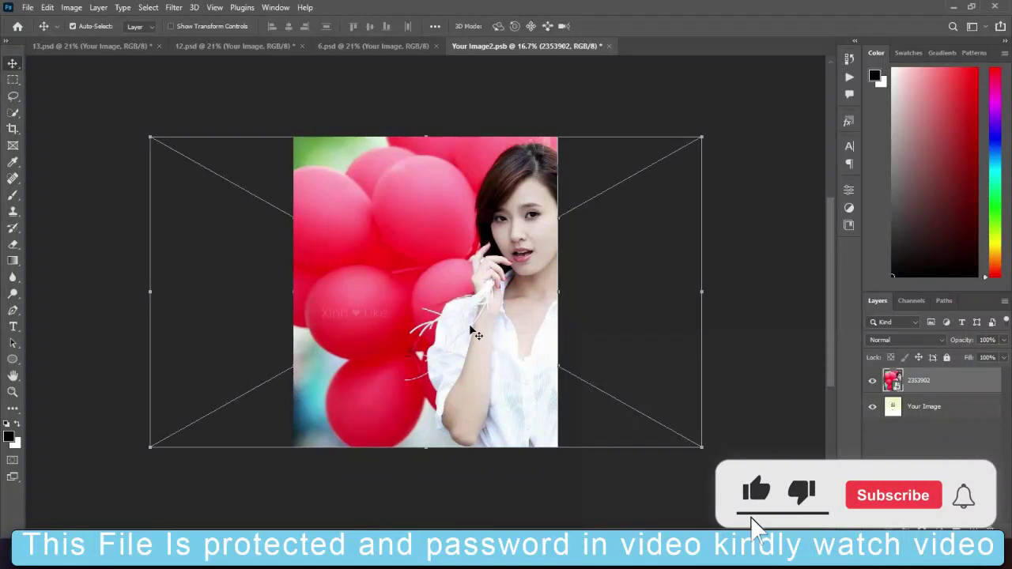
pyautogui.moveTo(498, 336); pyautogui.dragTo(408, 327)
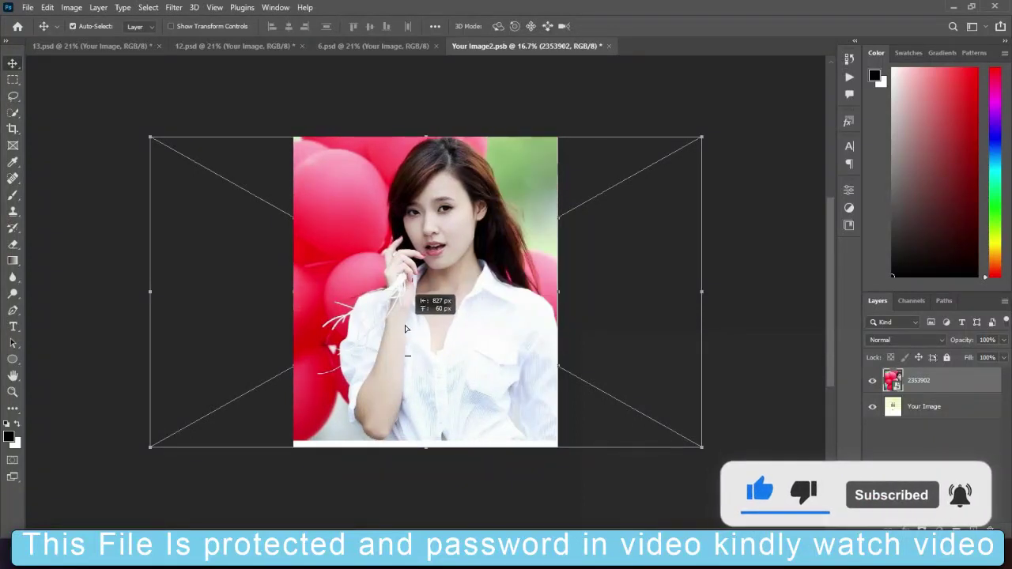
pyautogui.moveTo(408, 328); pyautogui.dragTo(392, 334)
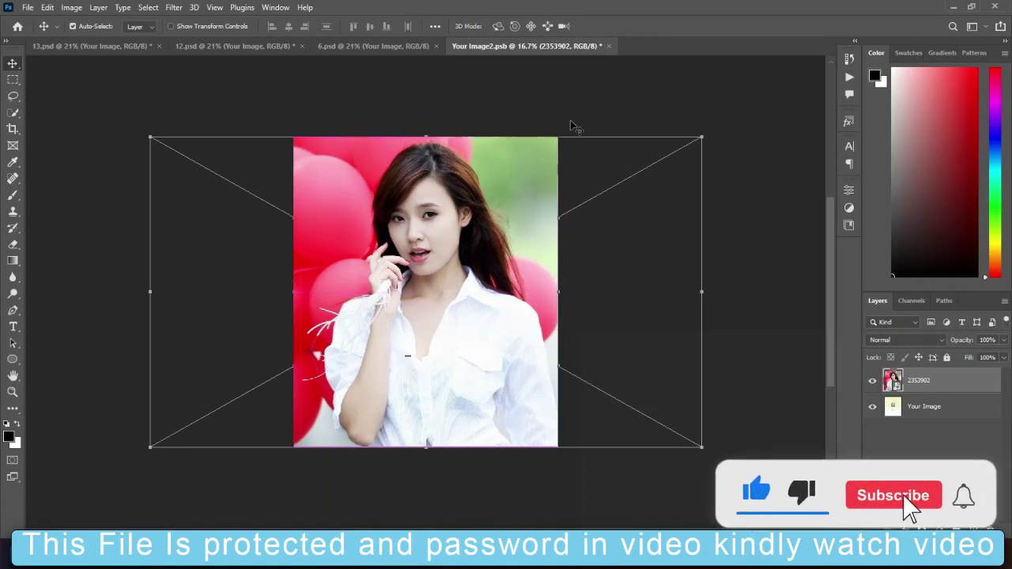
pyautogui.click(609, 46)
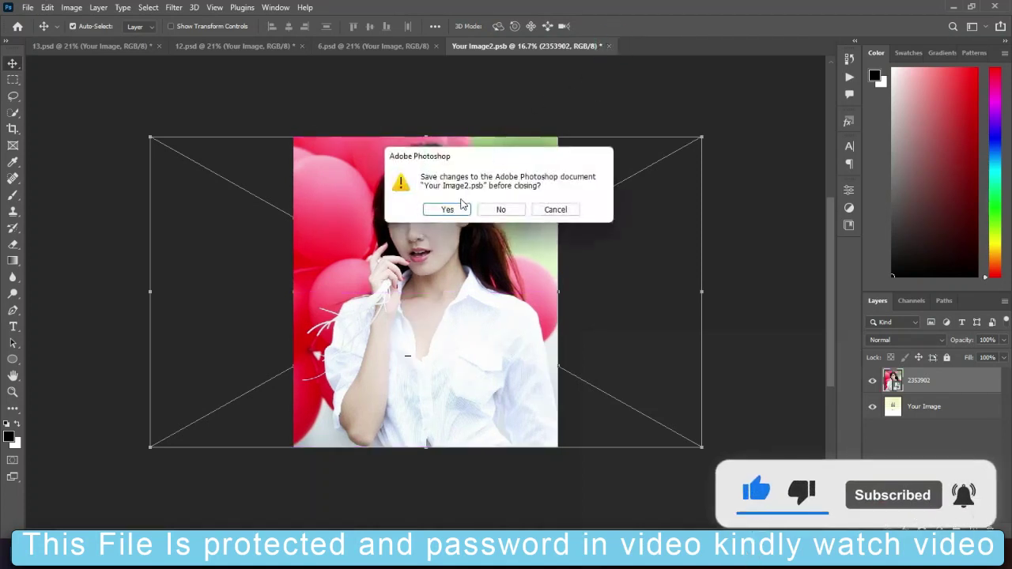
pyautogui.click(445, 208)
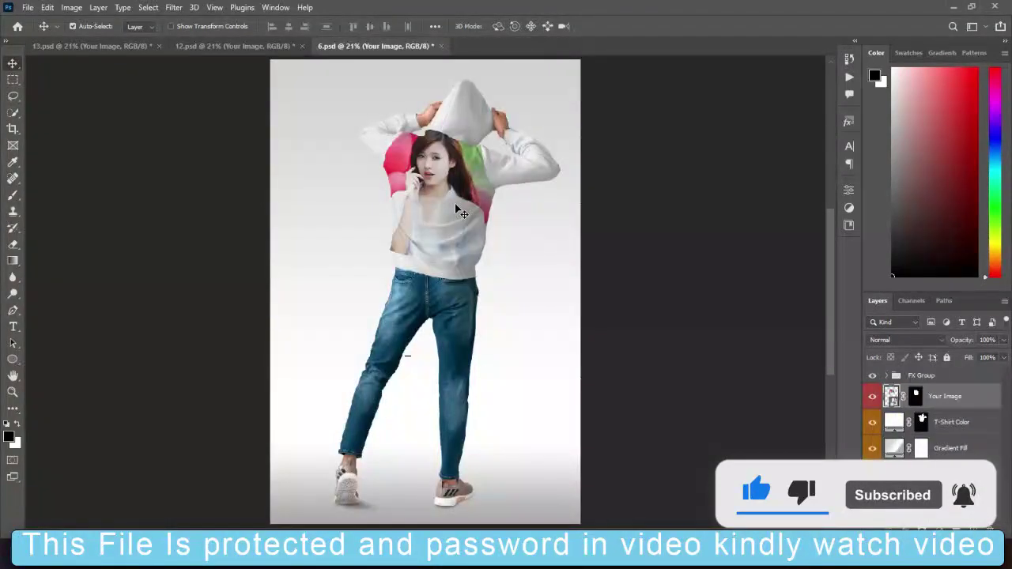
# - Nudge the balloon photo slightly down on the 6.psd hoodie, checking it zoomed in, then fit the mockup on screen
pyautogui.hotkey('ctrl', '+')
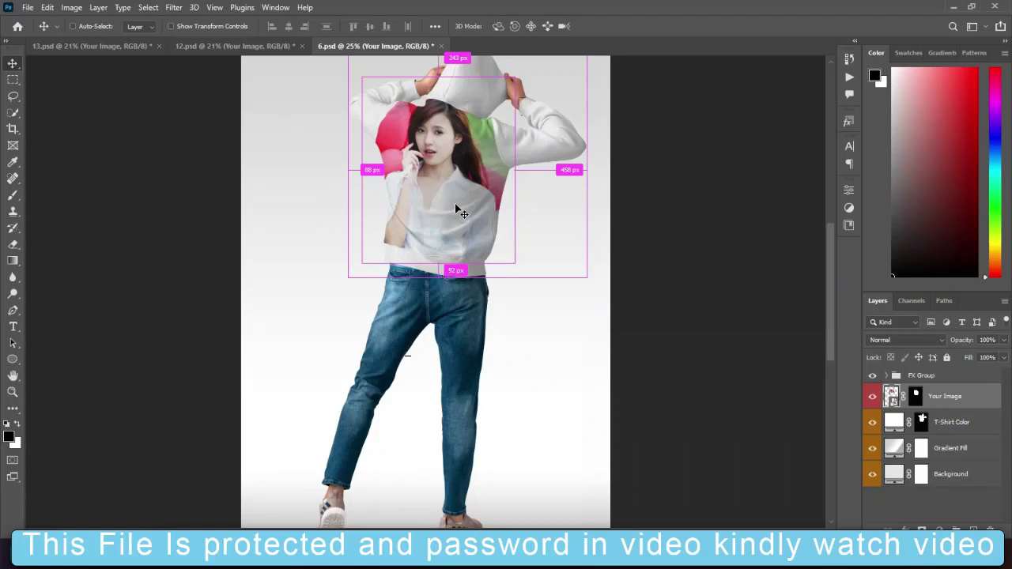
pyautogui.hotkey('ctrl', '+')
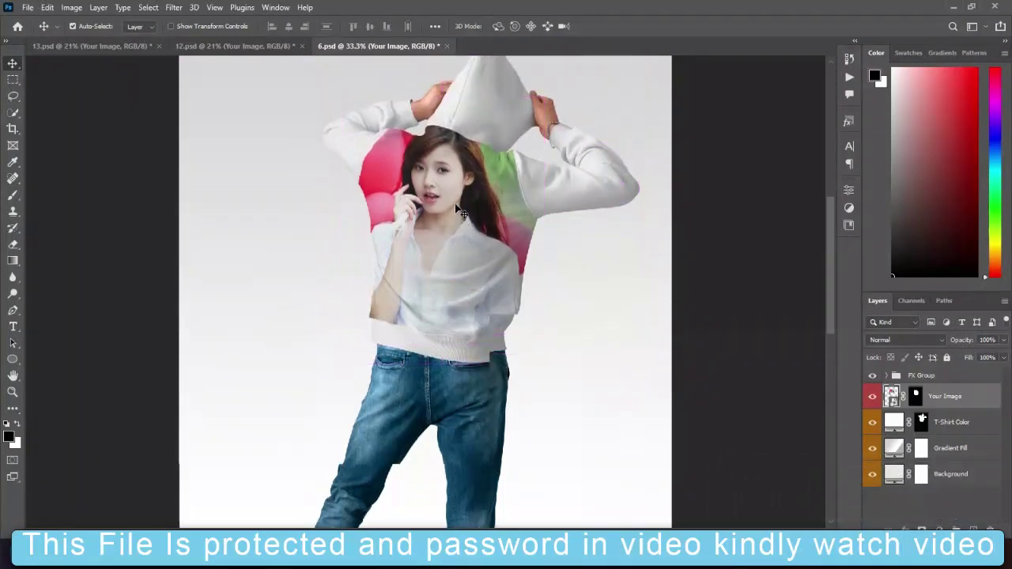
pyautogui.hotkey('shift', 'Down')
pyautogui.hotkey('shift', 'Down')
pyautogui.hotkey('shift', 'Down')
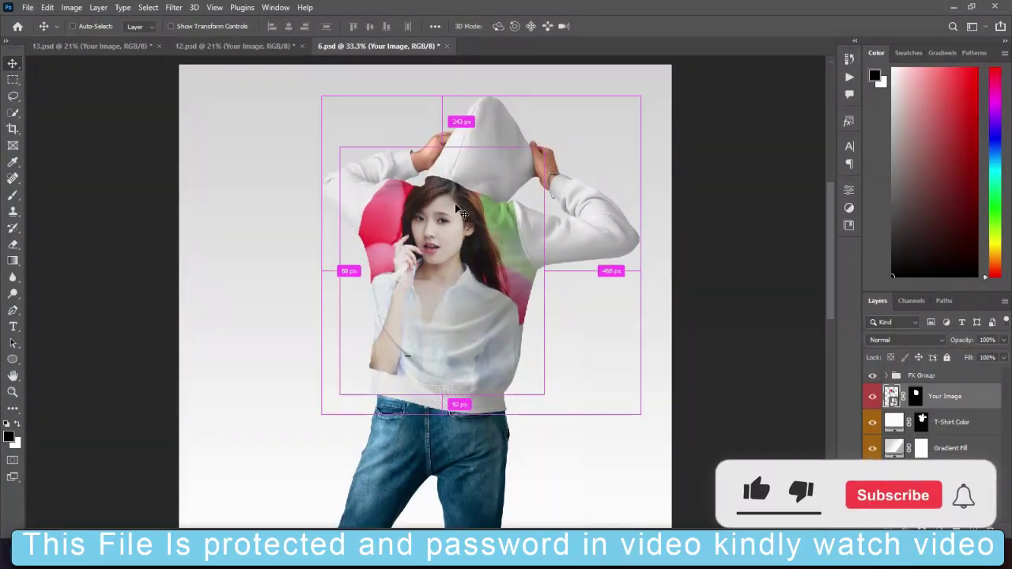
pyautogui.hotkey('ctrl', '+')
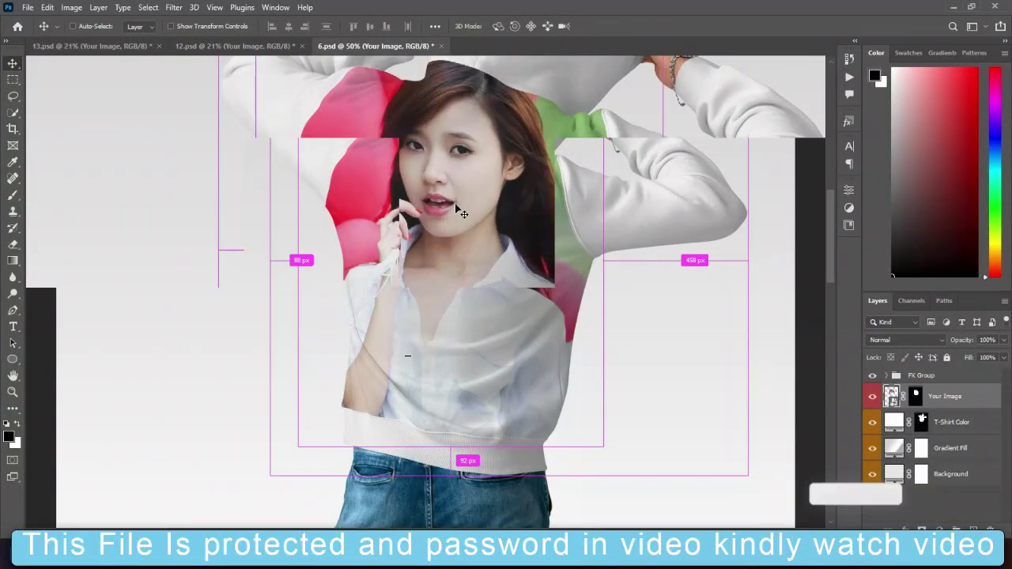
pyautogui.hotkey('ctrl', '+')
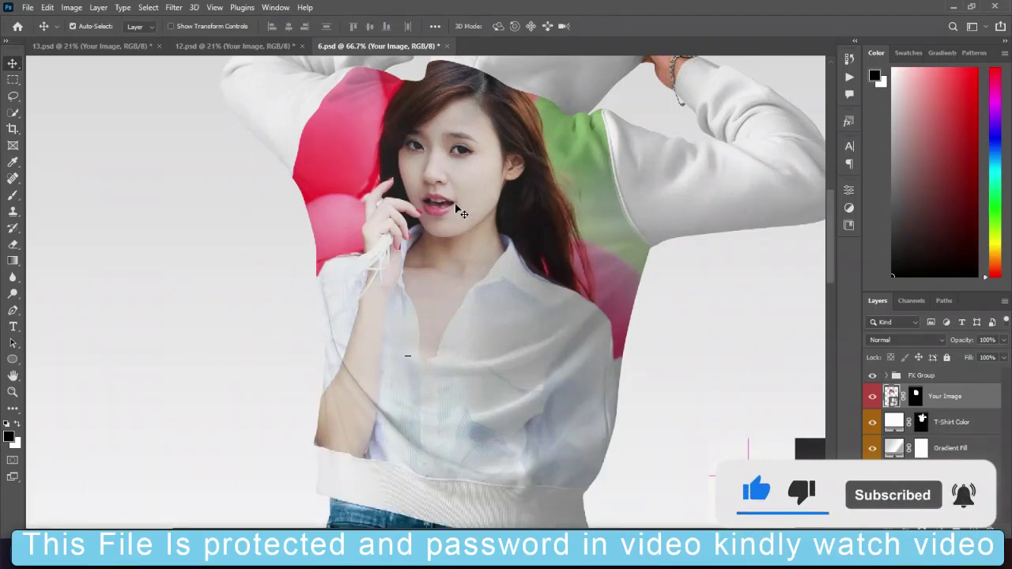
pyautogui.press('Down')
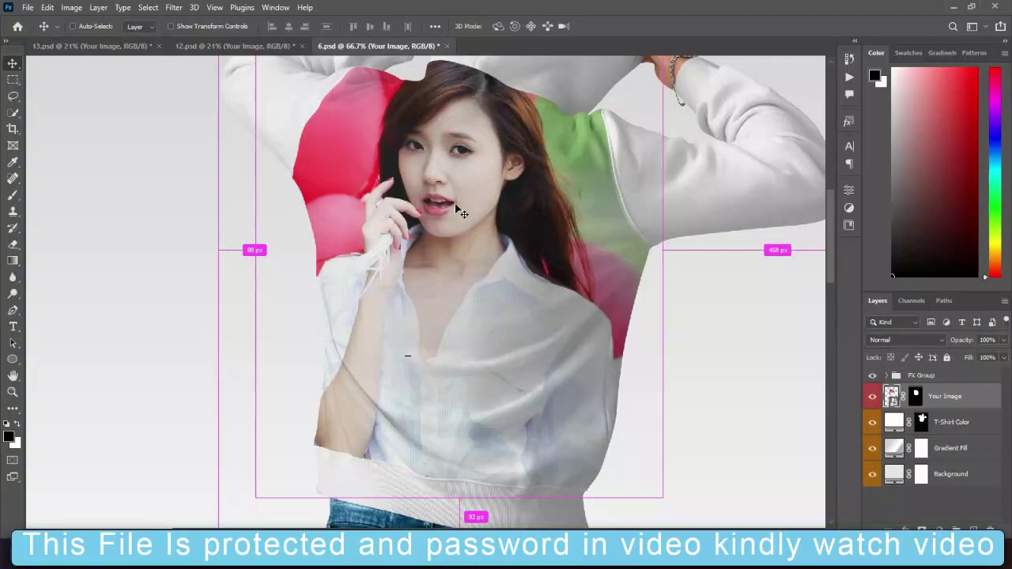
pyautogui.hotkey('ctrl', '0')
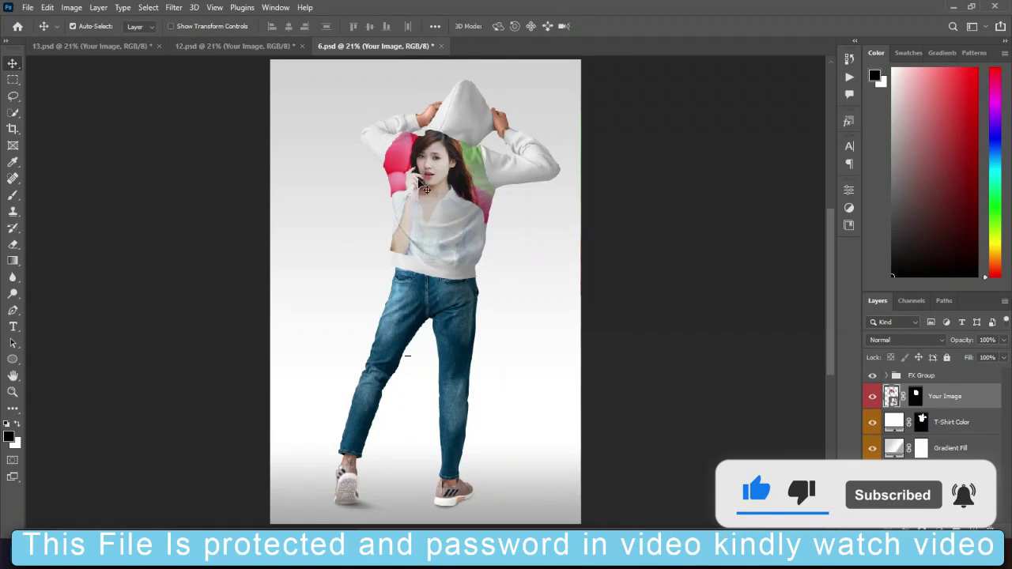
# - Open t-shirt mockup 1.psd from the Isolated Apparel Mockups folder into Photoshop
pyautogui.click(400, 500)
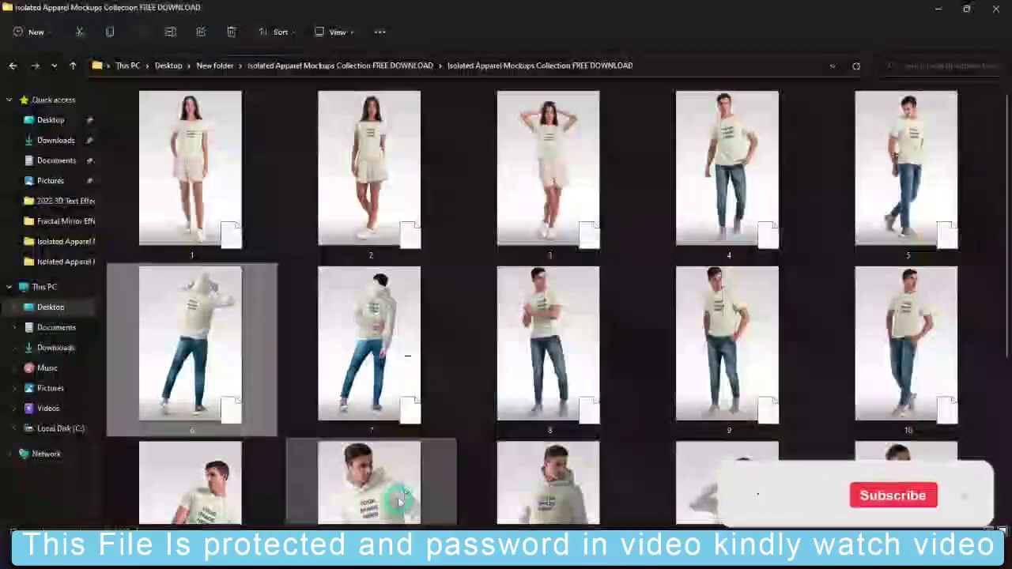
pyautogui.click(518, 157)
pyautogui.click(433, 173)
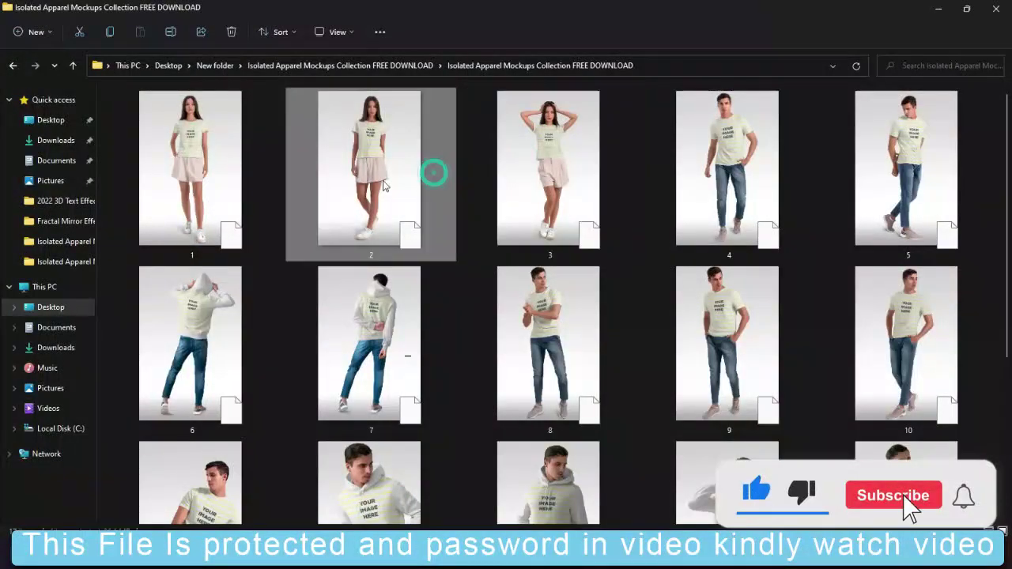
pyautogui.click(211, 200)
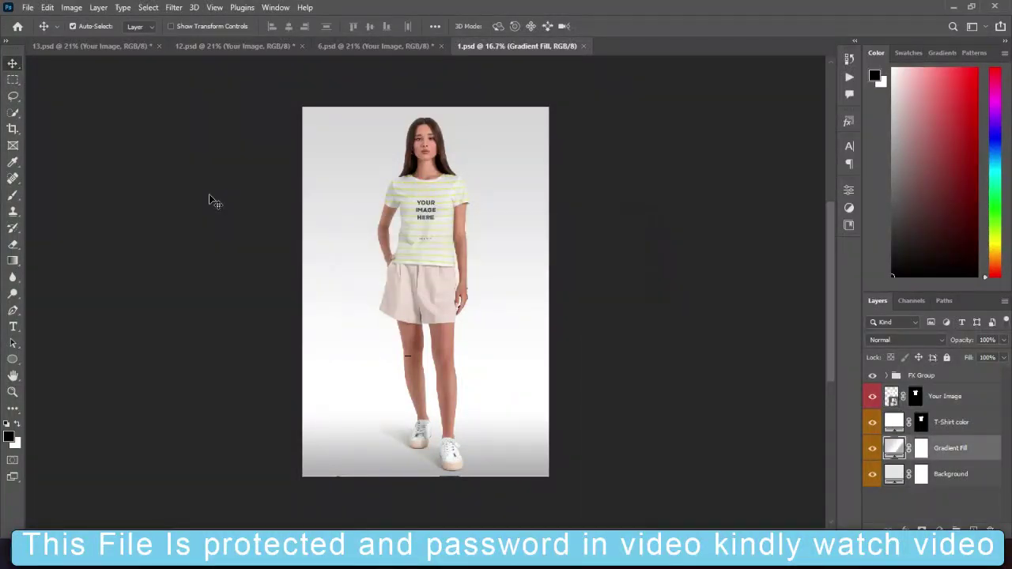
# - Fit 1.psd to the window, then find and open hoodie mockup 13.psd from the mockups folder
pyautogui.hotkey('ctrl', '0')
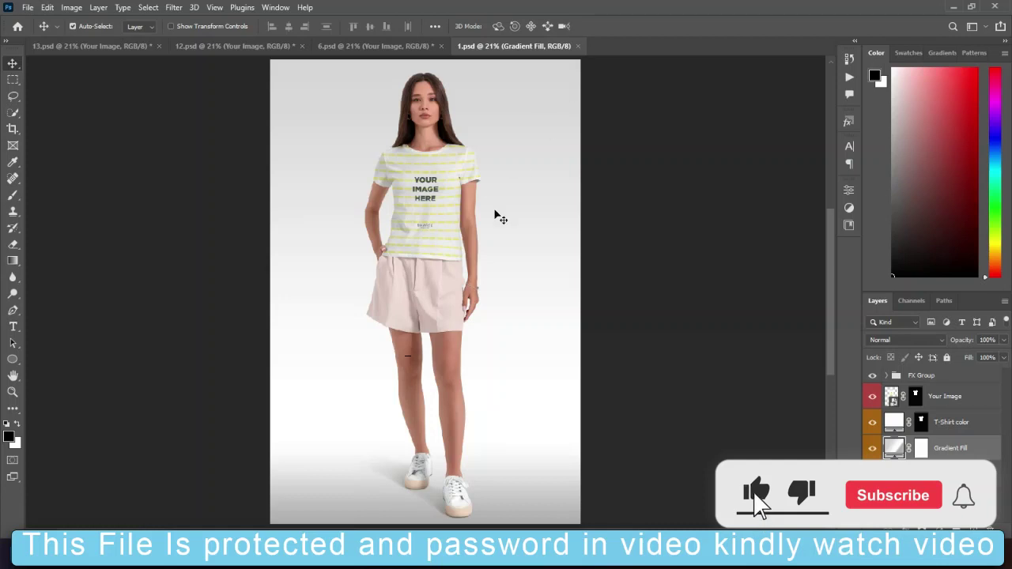
pyautogui.click(443, 498)
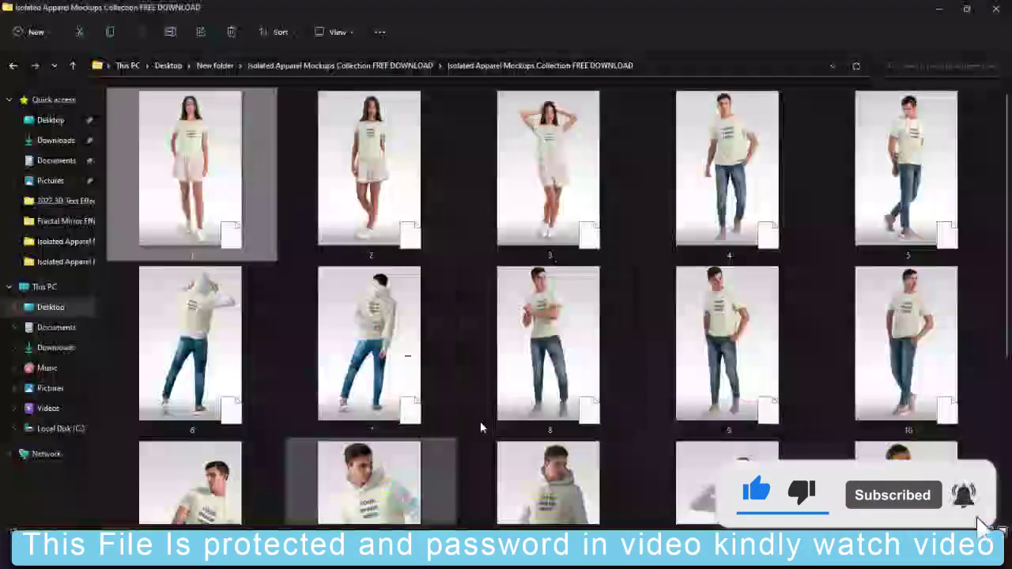
pyautogui.scroll(-3, 553, 395)
pyautogui.click(588, 443)
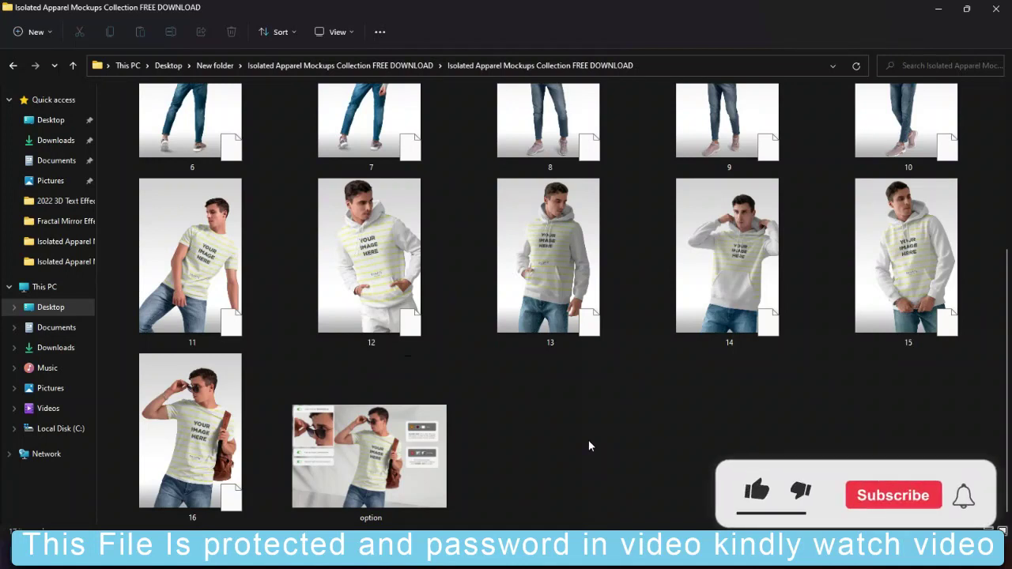
pyautogui.click(387, 439)
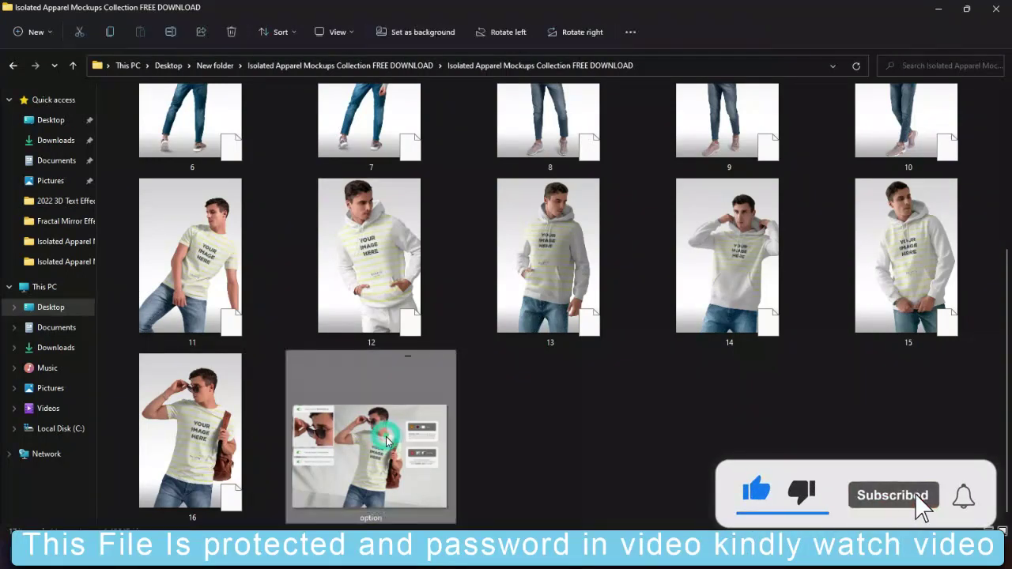
pyautogui.click(503, 428)
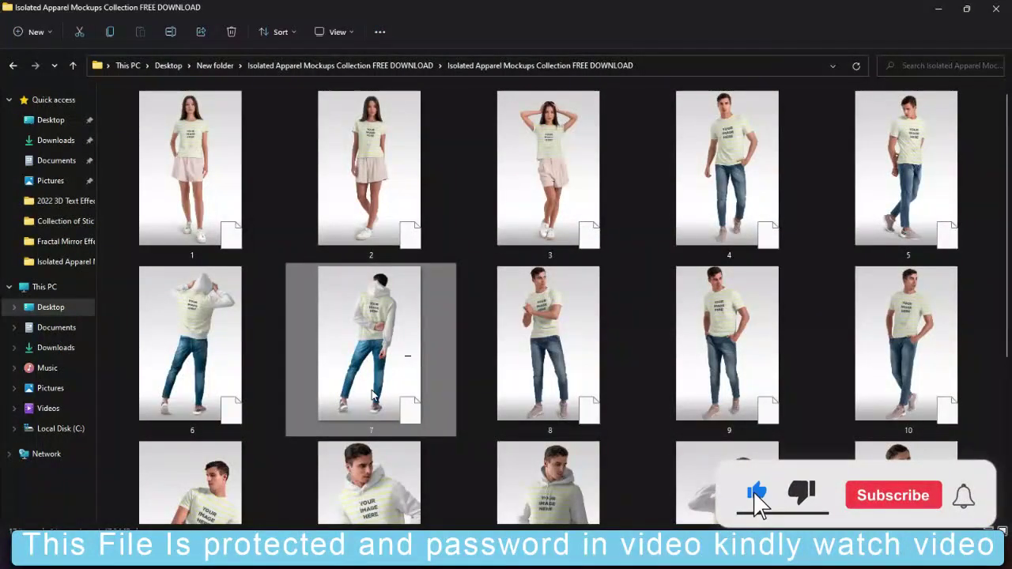
pyautogui.scroll(-3, 436, 421)
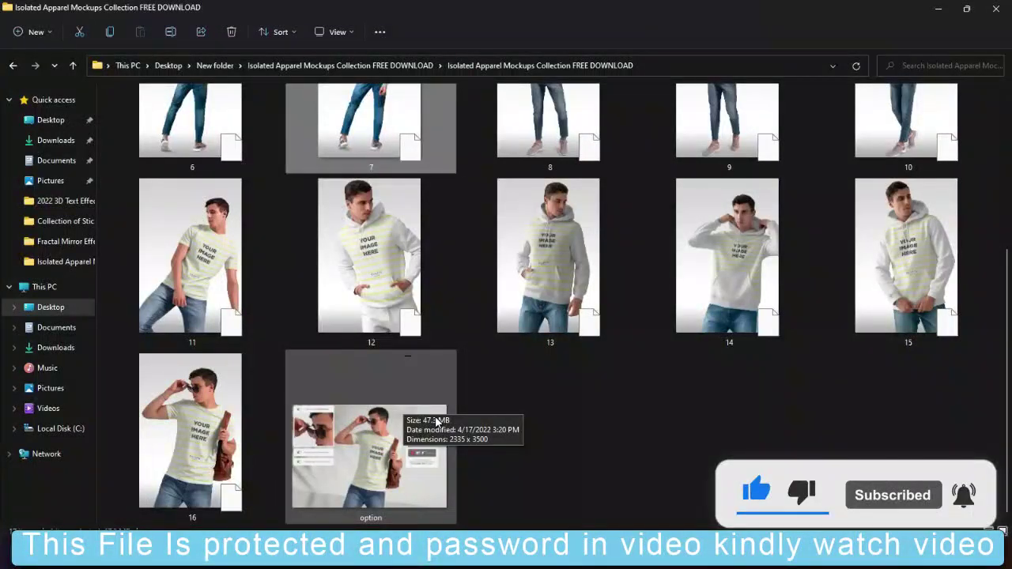
pyautogui.click(537, 315)
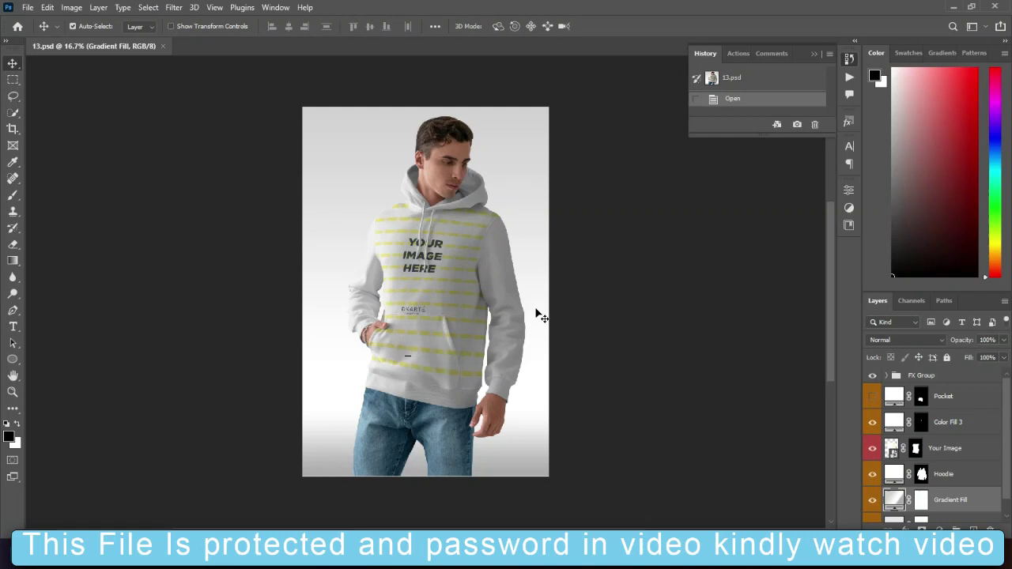
pyautogui.hotkey('ctrl', '0')
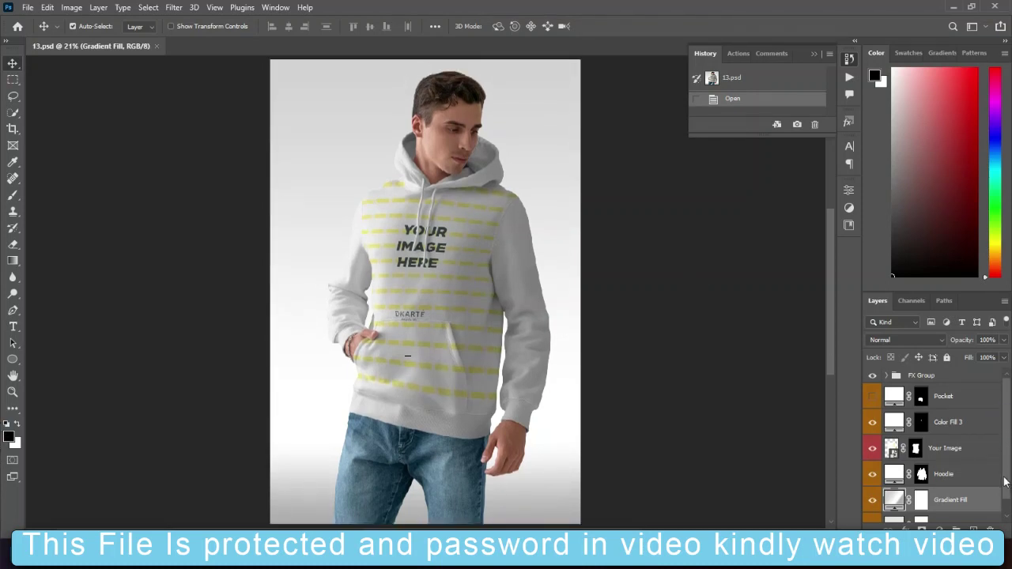
pyautogui.scroll(-1, 1002, 502)
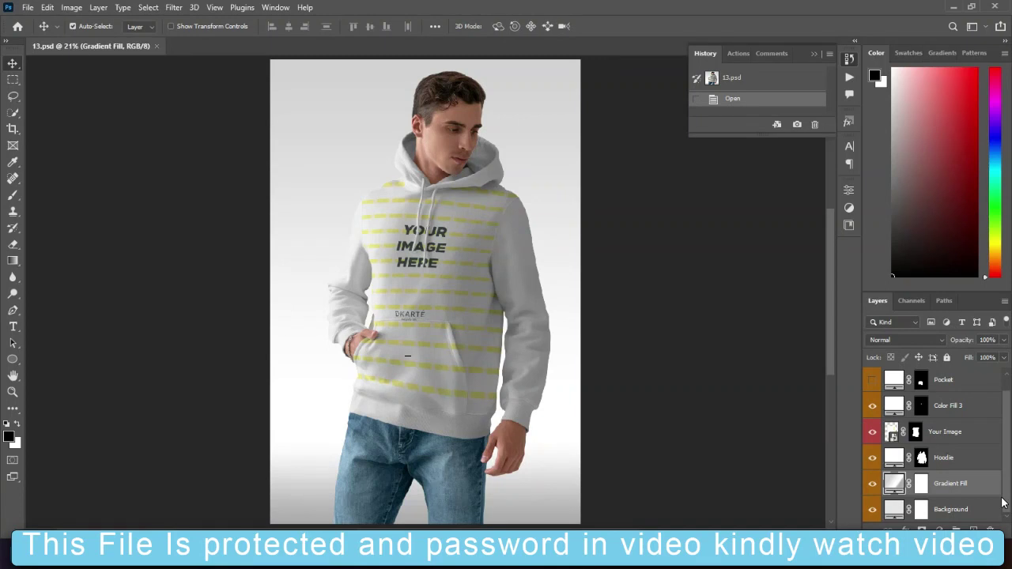
pyautogui.scroll(1, 996, 442)
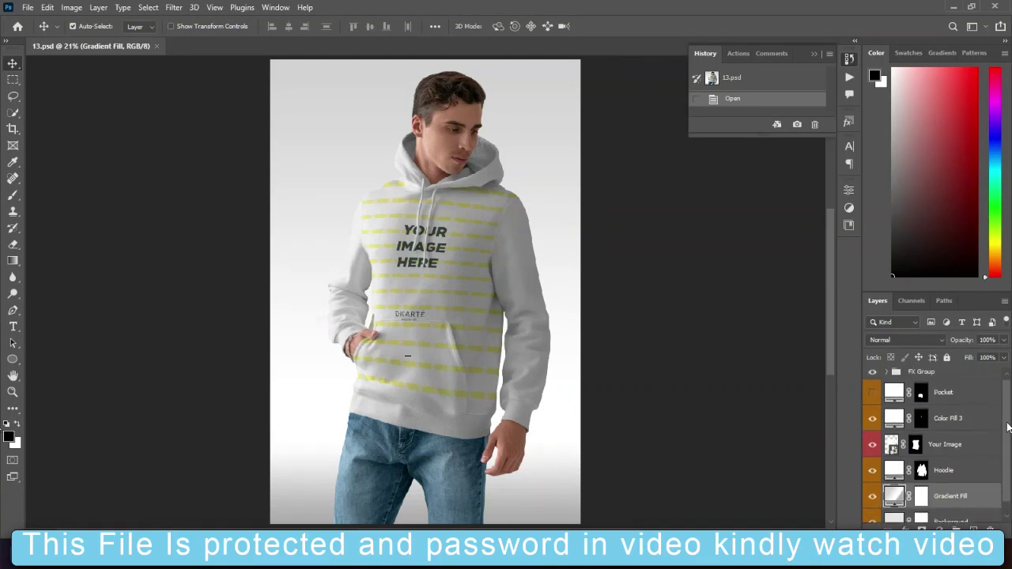
# - Open the 13.psd hoodie's Your Image smart object contents as Your Image.psb
pyautogui.doubleClick(892, 447)
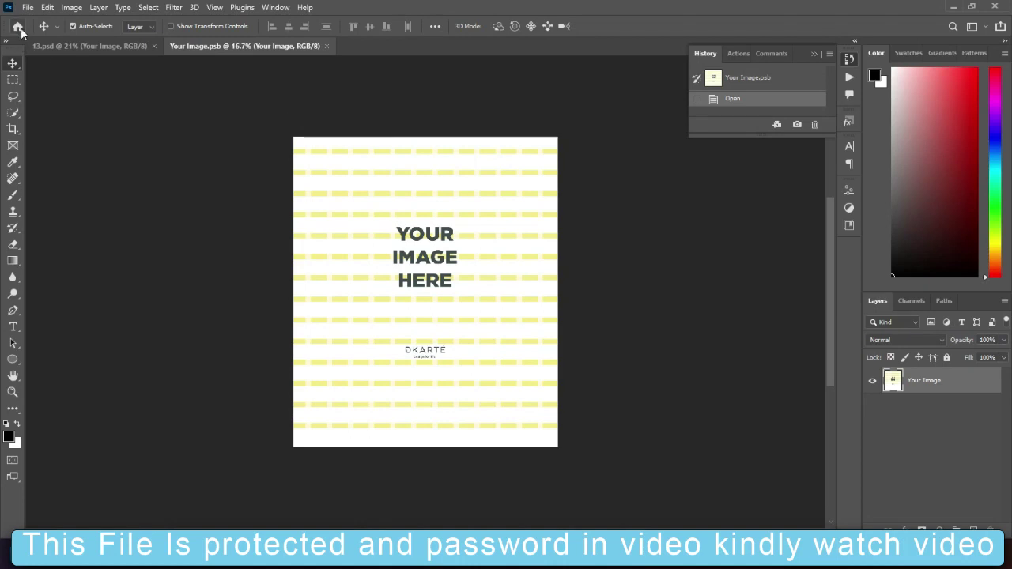
pyautogui.click(70, 48)
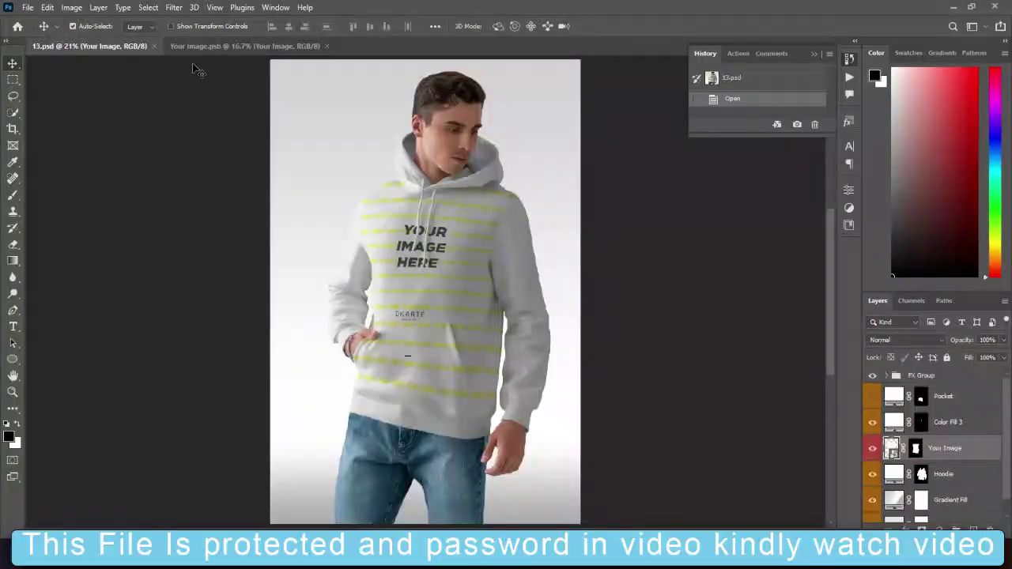
pyautogui.click(212, 47)
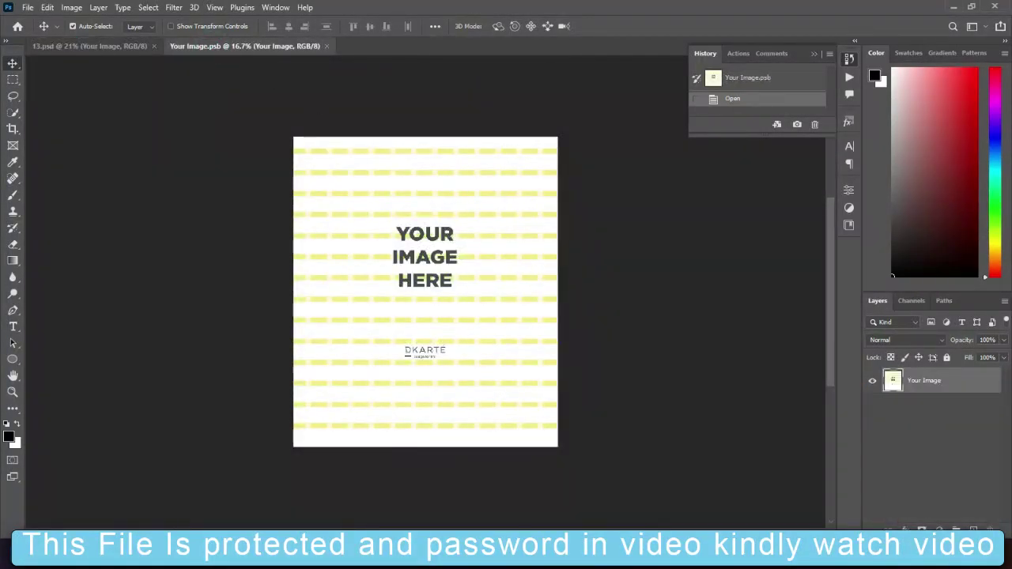
# - Drag the street dancer photo from the photo folder onto the Your Image.psb canvas
pyautogui.click(514, 498)
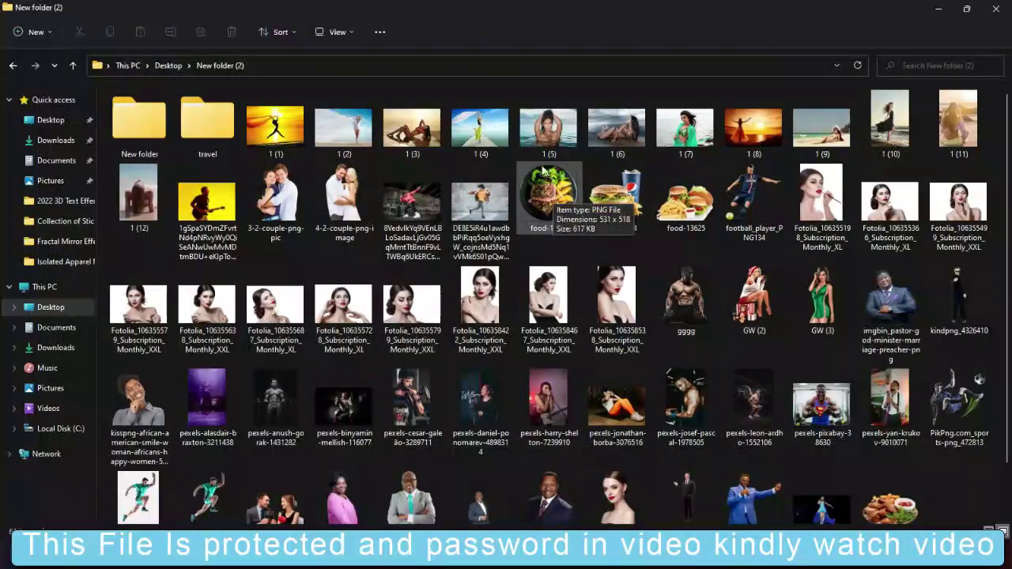
pyautogui.click(425, 206)
pyautogui.doubleClick(446, 5)
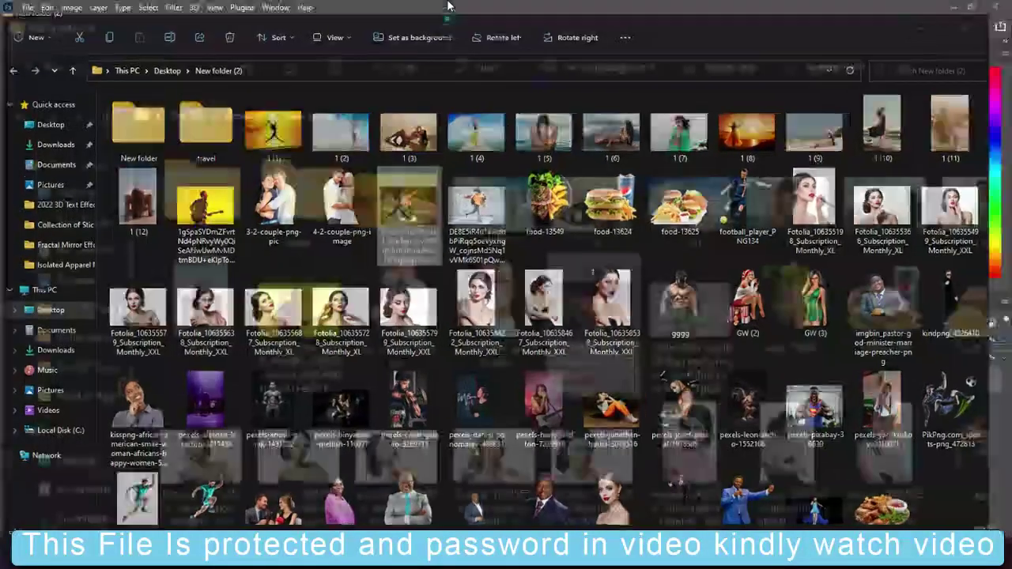
pyautogui.moveTo(253, 474); pyautogui.dragTo(419, 140)
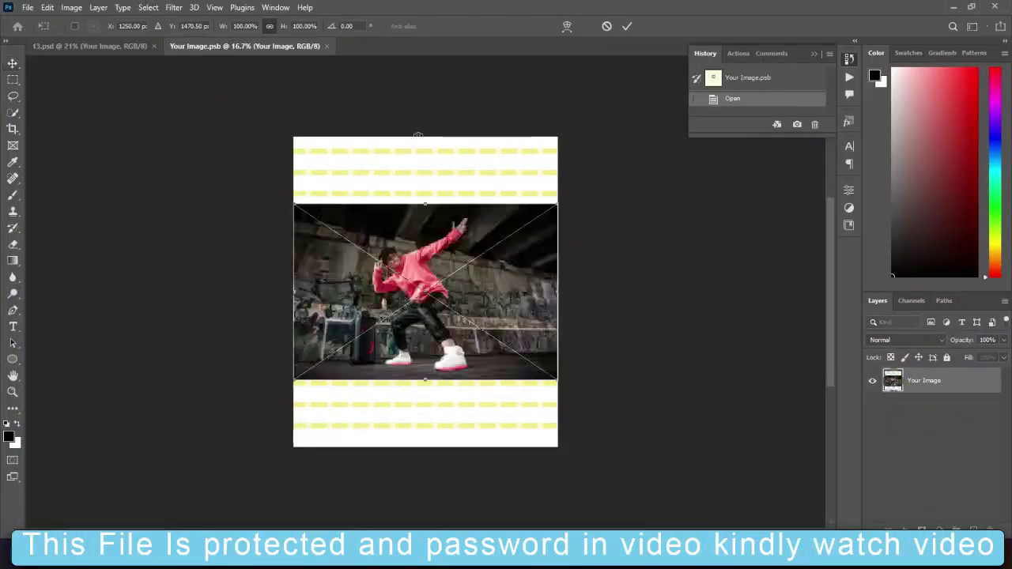
# - Stretch the dancer photo from its top and bottom edges to about 187% so it fills the canvas
pyautogui.moveTo(425, 202); pyautogui.dragTo(432, 136)
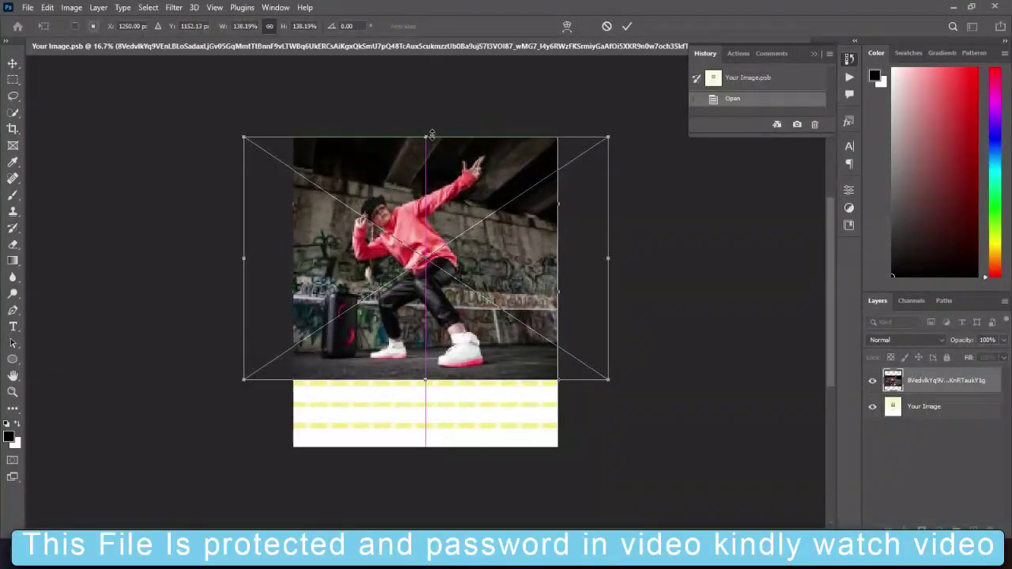
pyautogui.moveTo(425, 381); pyautogui.dragTo(426, 469)
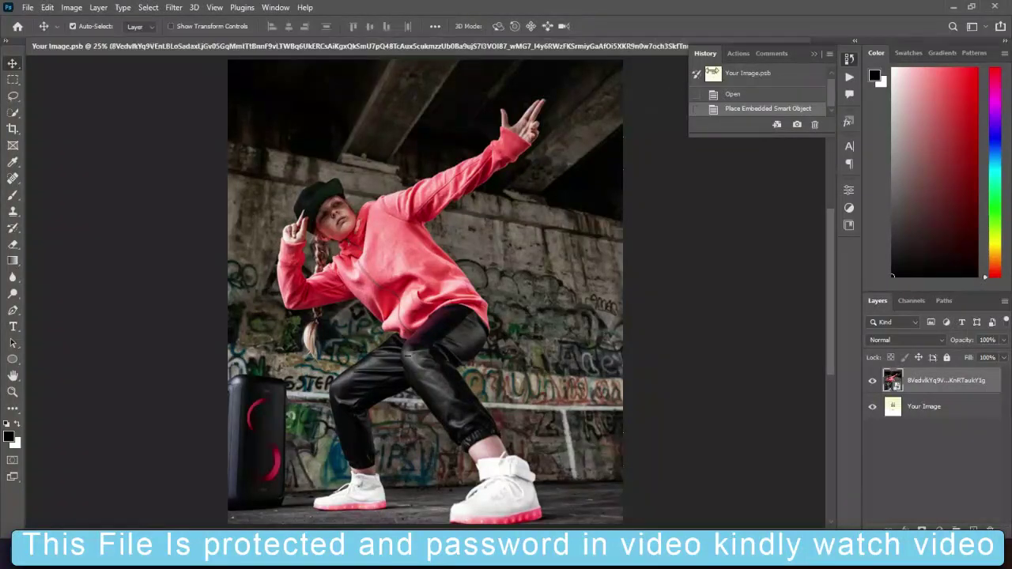
# - Hide the History panel, then close Your Image.psb, choosing Yes to save the dancer photo
pyautogui.click(814, 53)
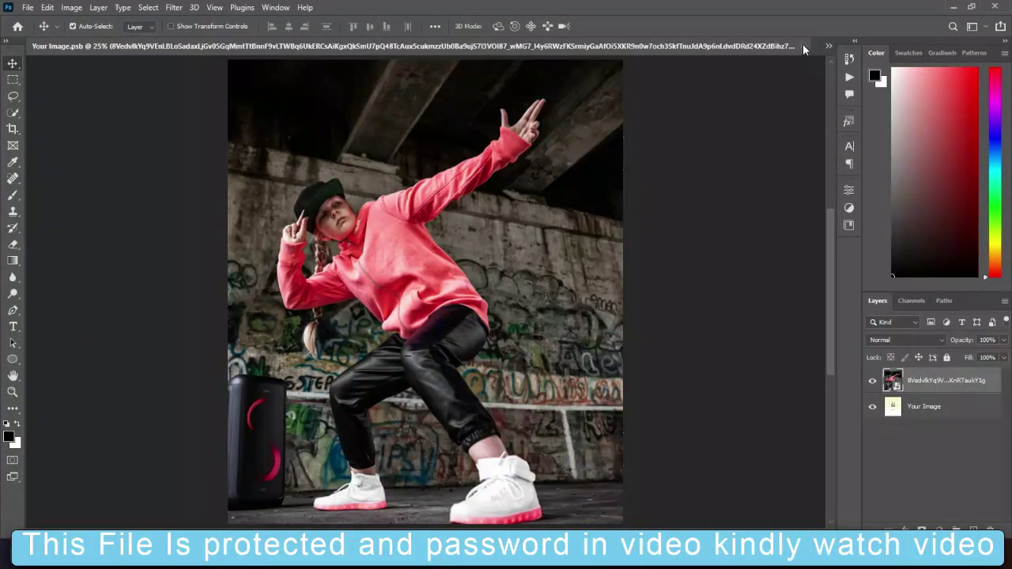
pyautogui.click(802, 46)
pyautogui.click(452, 214)
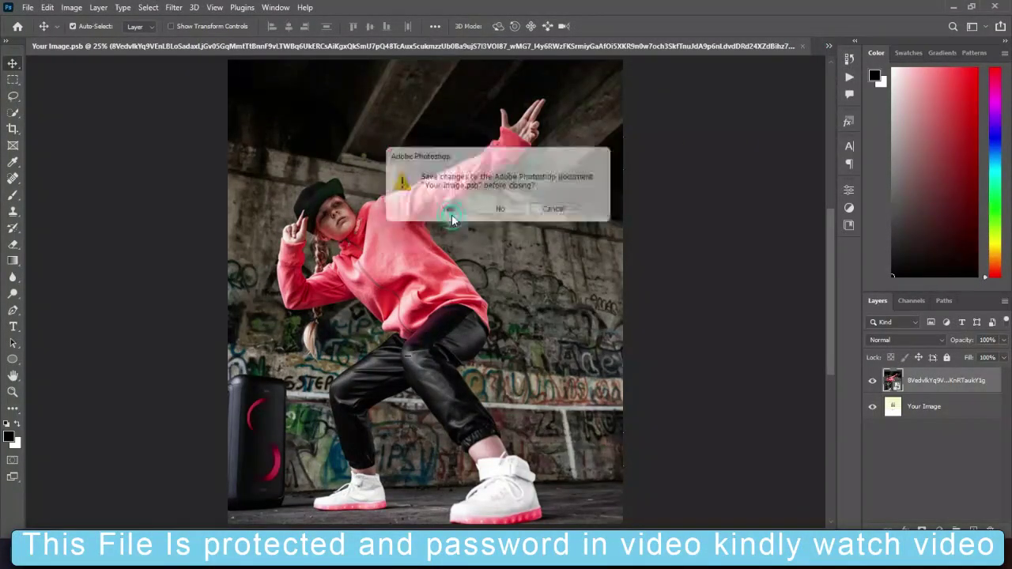